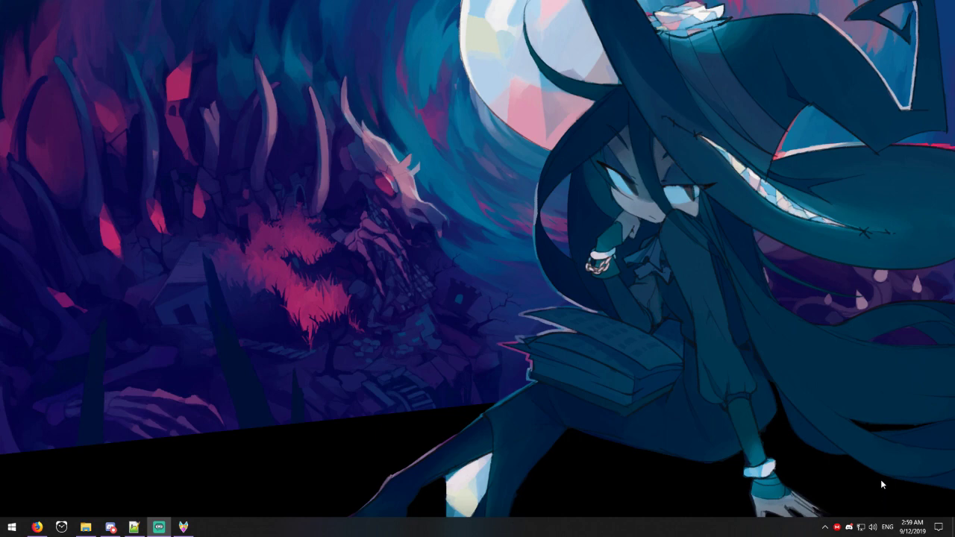
Step: Open the Sound Control Panel from the Windows sound settings, close Settings, and move the Sound dialog toward the screen corner
right_click(873, 526)
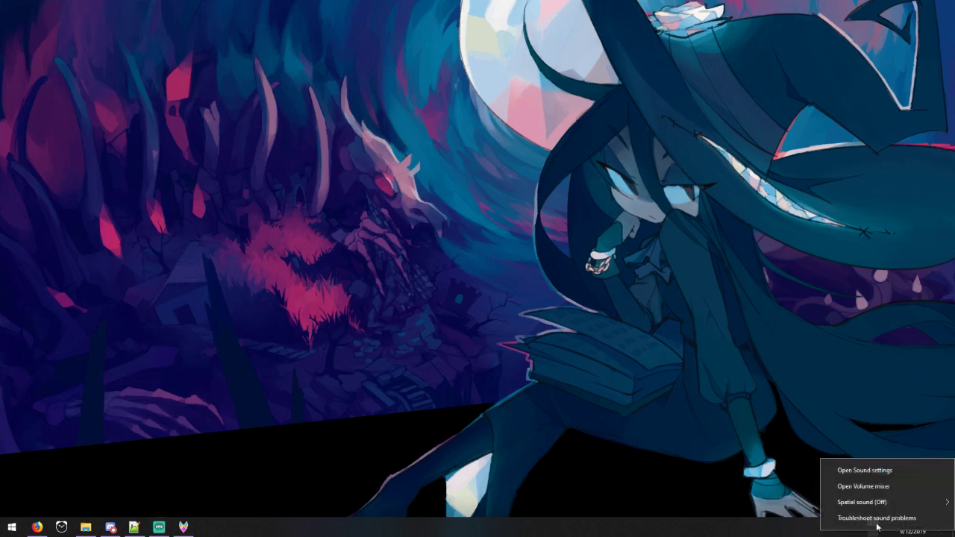
click(874, 472)
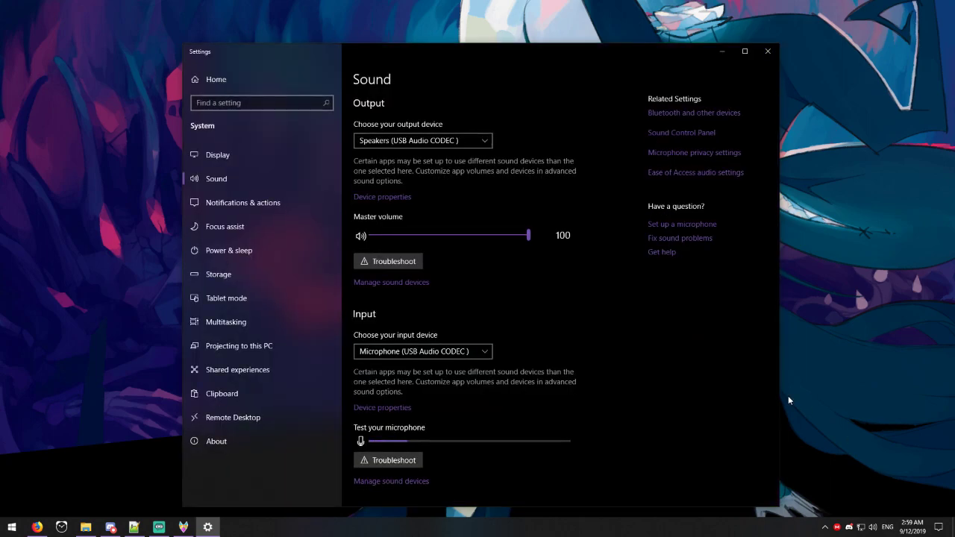
click(685, 135)
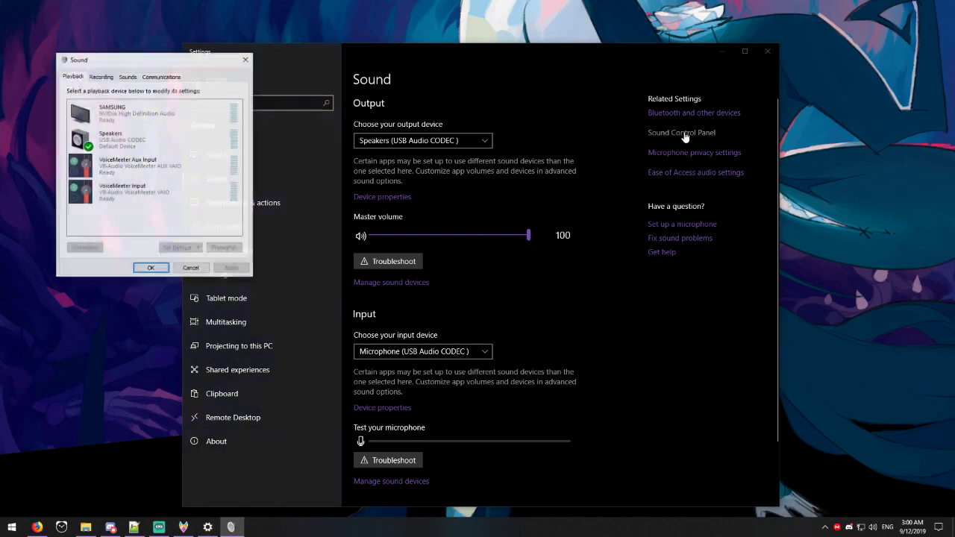
click(769, 53)
drag(191, 61, 165, 36)
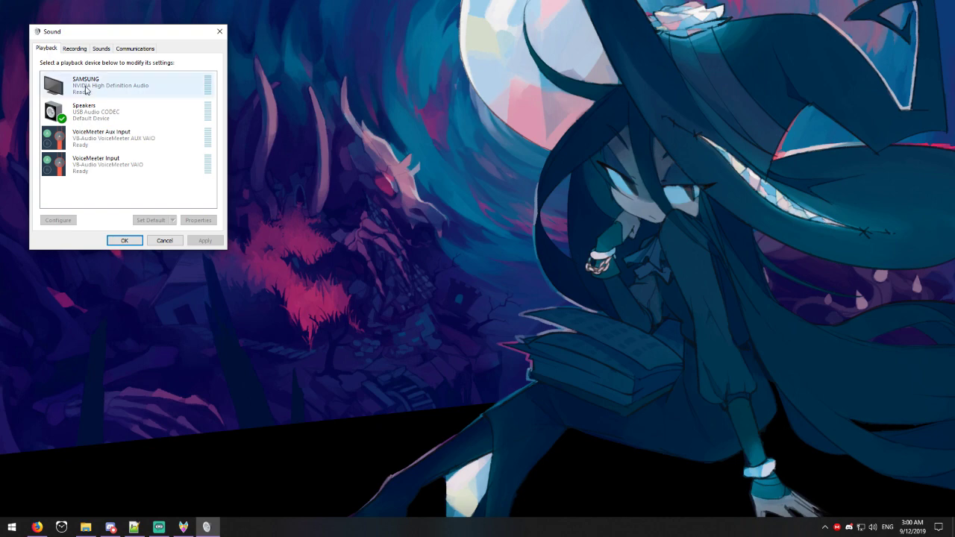
Step: Examine the playback and recording device lists to see which speakers and microphone are the defaults
click(107, 89)
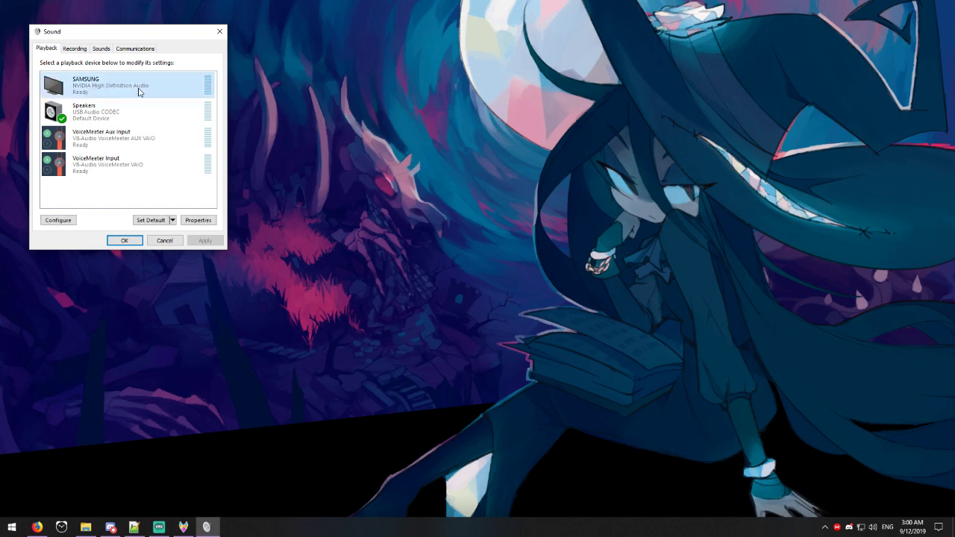
click(62, 119)
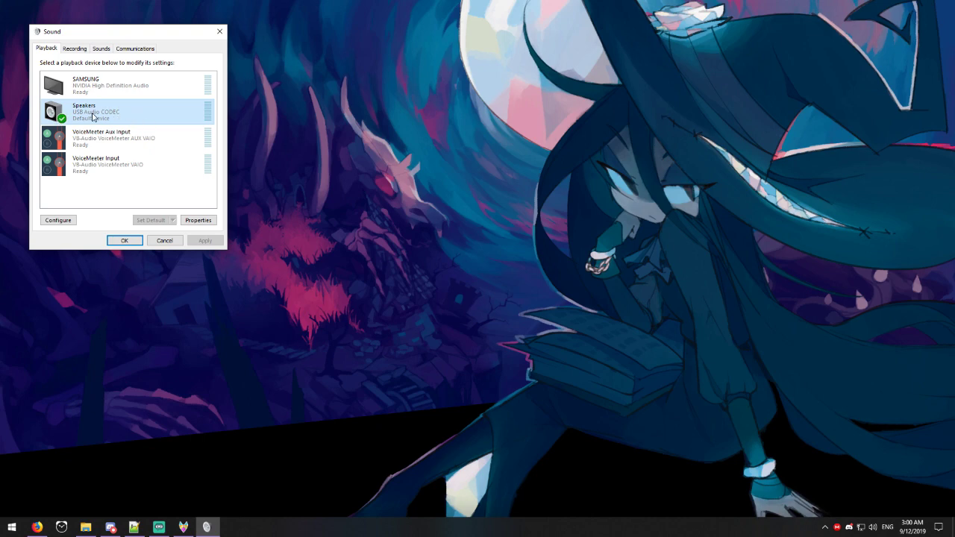
click(75, 49)
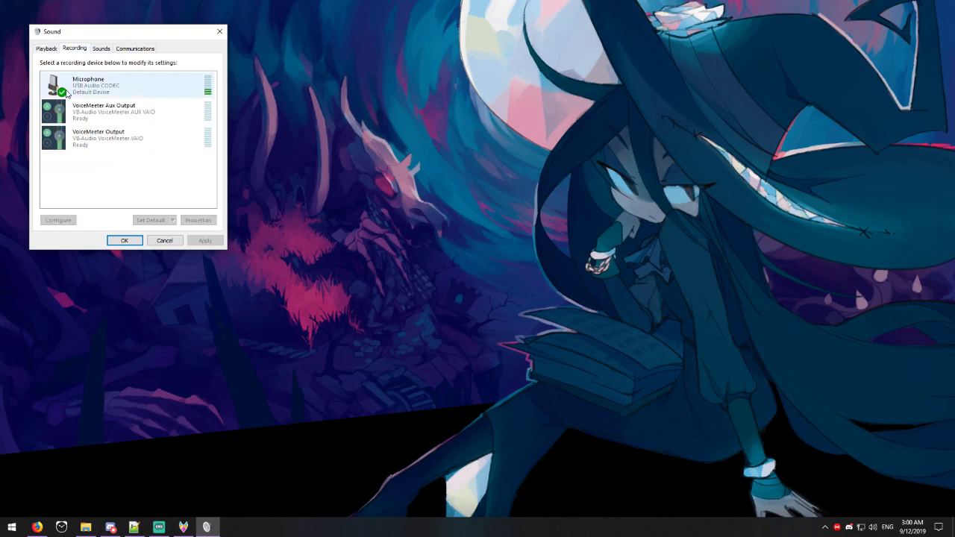
click(68, 92)
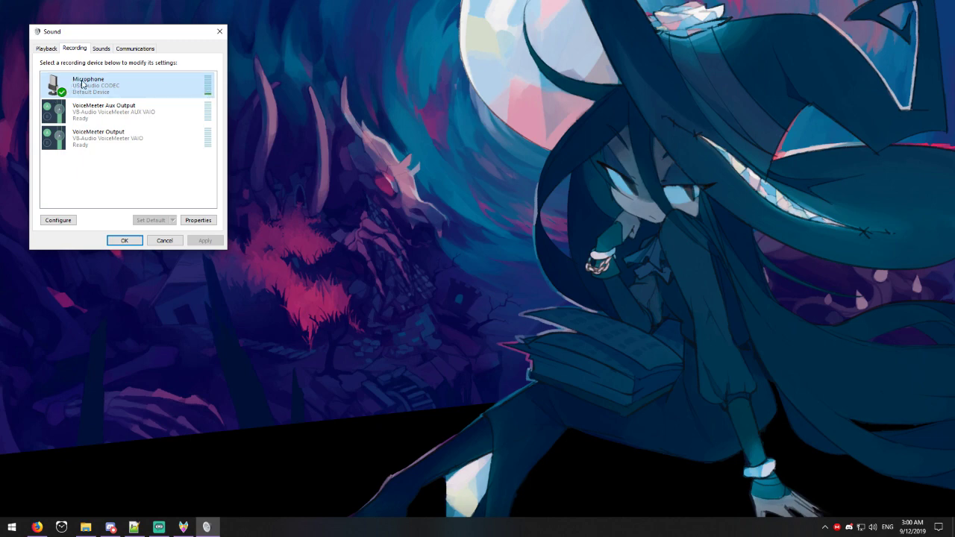
click(52, 51)
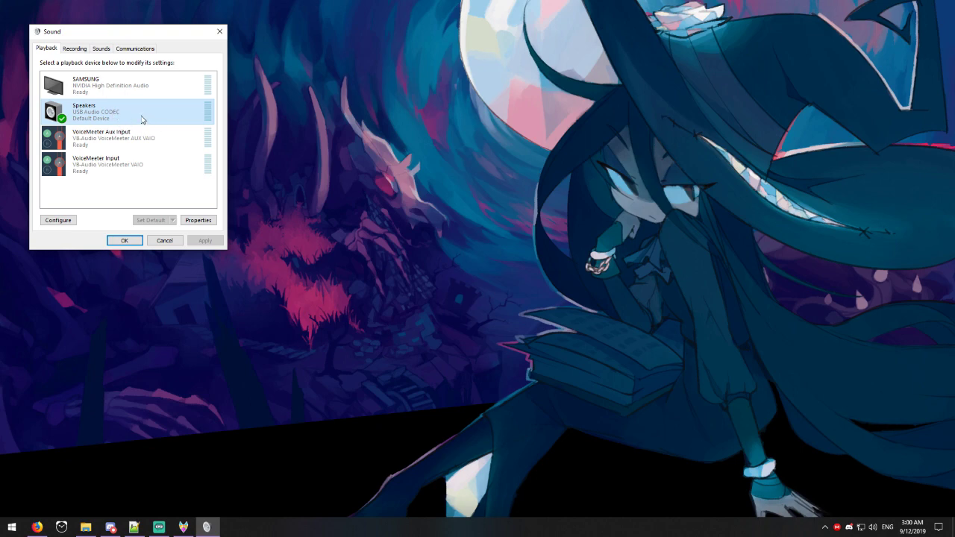
click(282, 331)
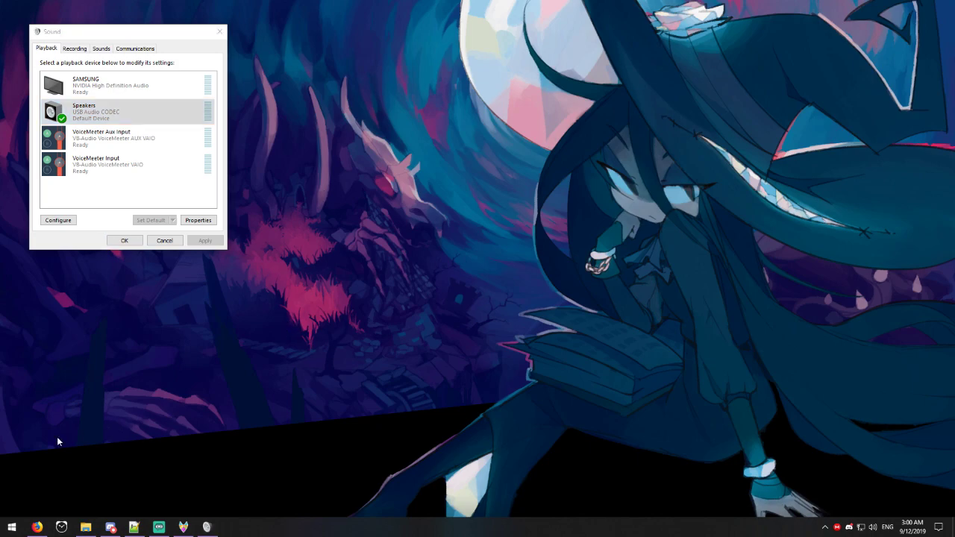
Step: Switch to Firefox, play the YouTube video briefly while checking the playback level meters, pause it, and minimize the browser
click(36, 527)
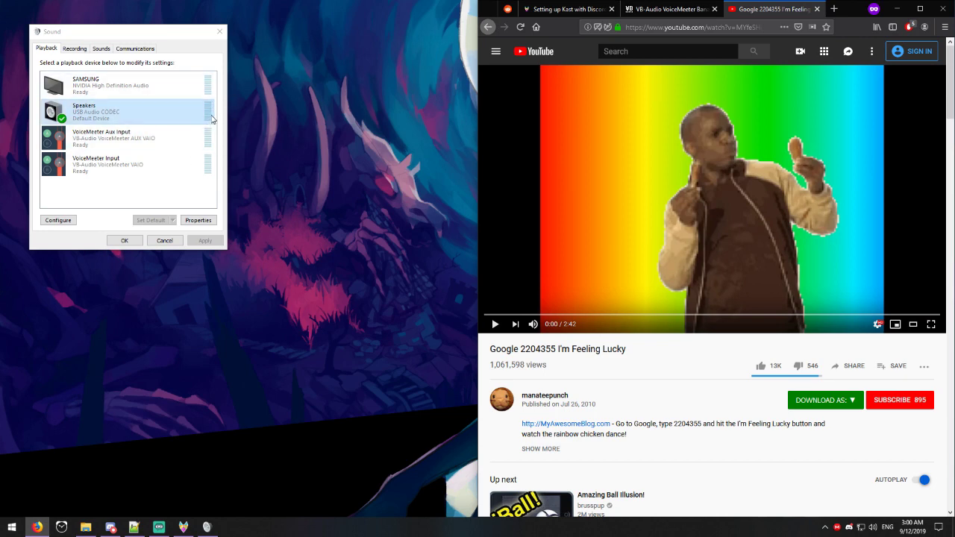
click(662, 134)
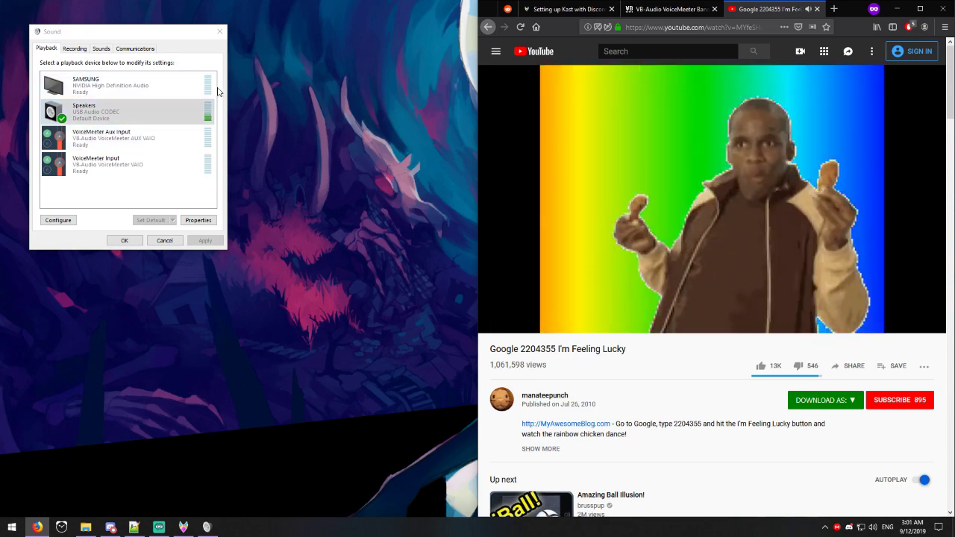
click(599, 161)
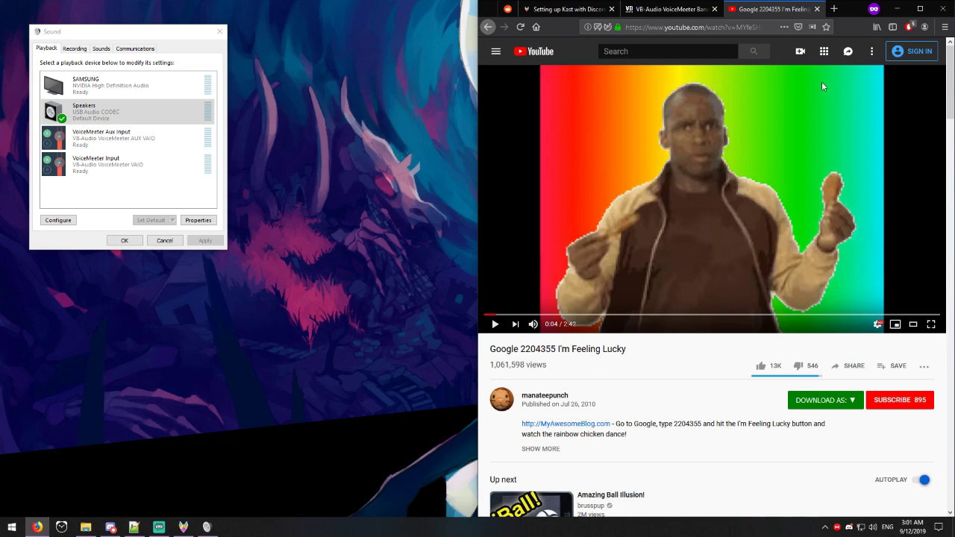
click(897, 9)
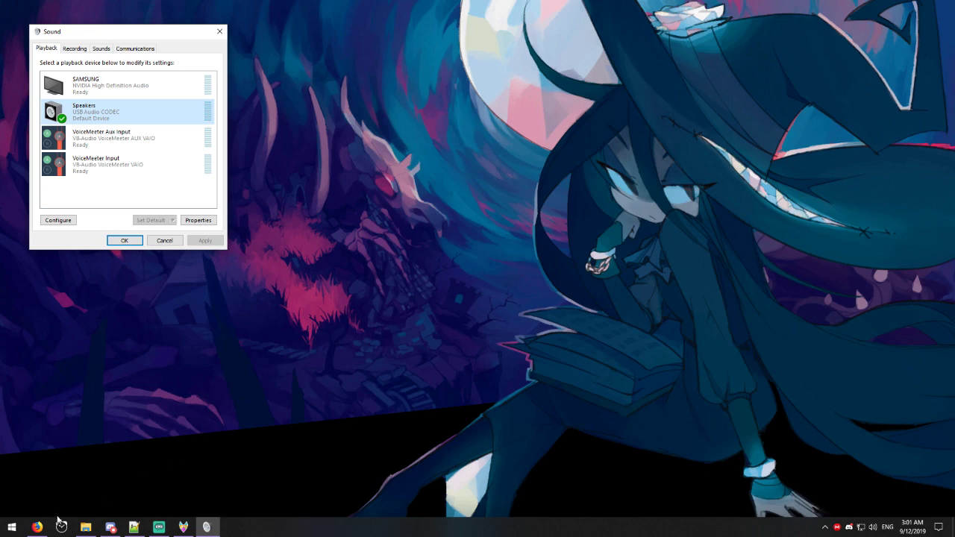
Step: Switch to Discord, toggle the microphone mute several times while checking the Speakers level meter, and minimize Discord
click(110, 527)
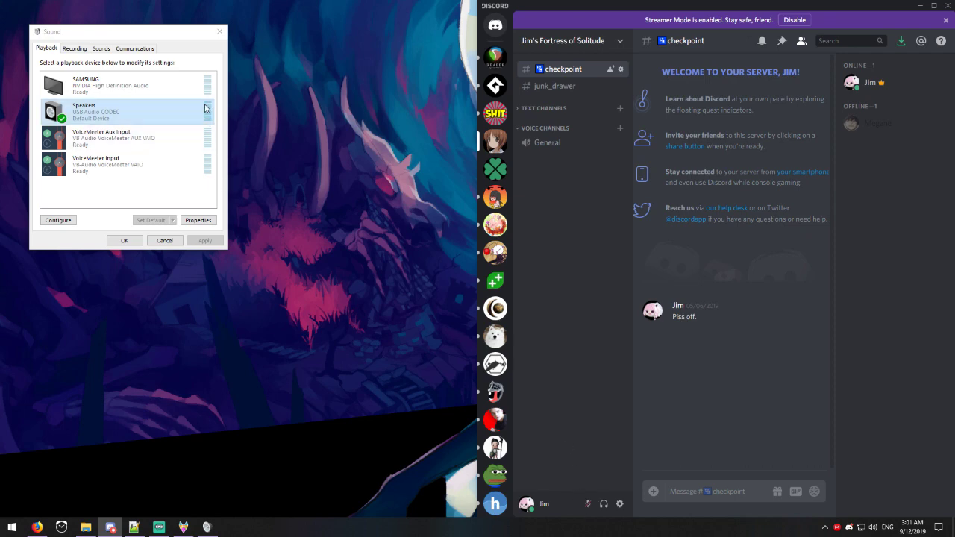
click(589, 506)
click(588, 506)
click(588, 506)
click(589, 506)
click(163, 111)
click(921, 5)
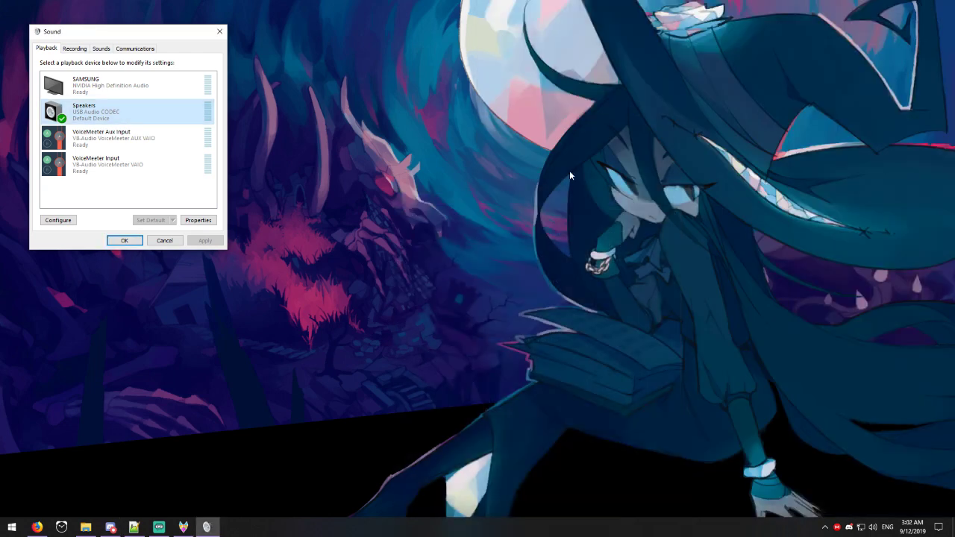
Step: Switch to Firefox and examine the VoiceMeeter Banana page and the download link in the Kast with Discord setup guide
click(35, 526)
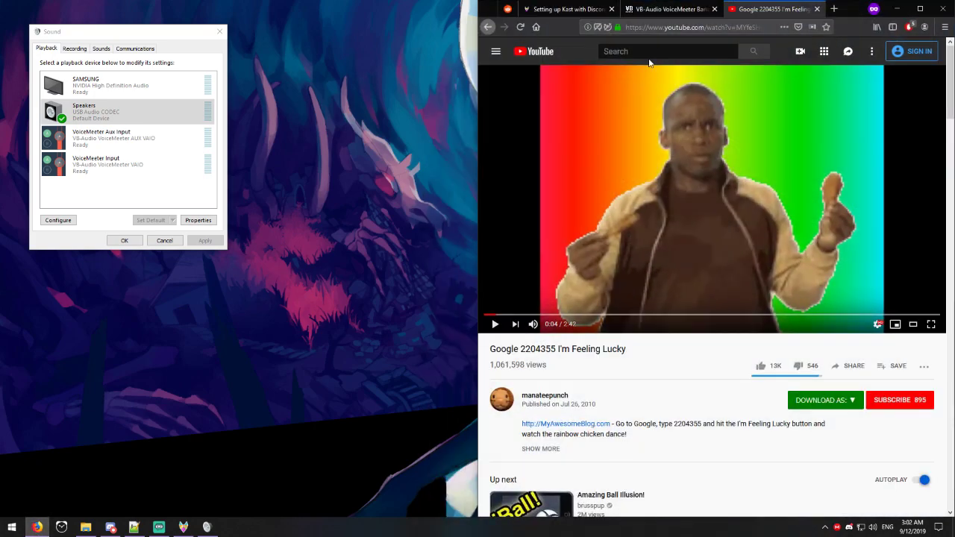
click(672, 10)
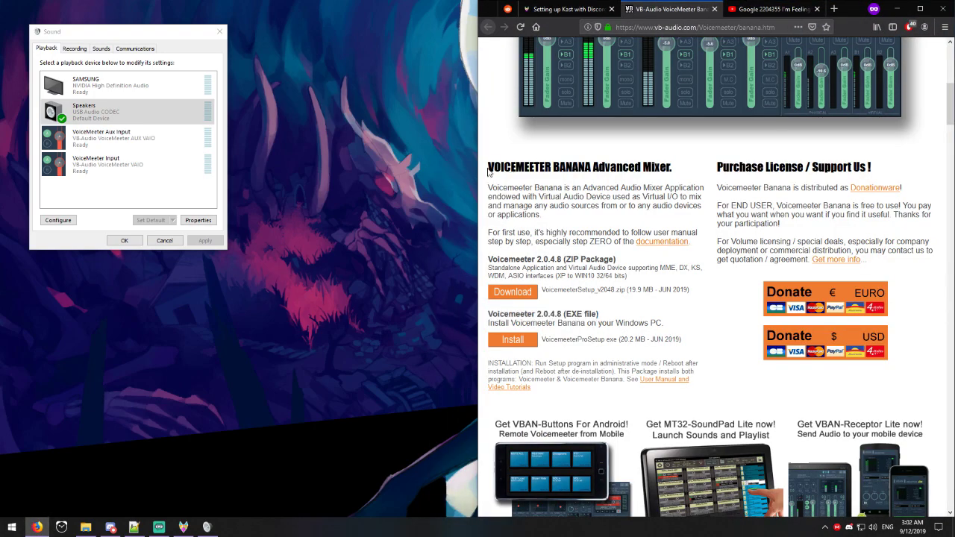
drag(488, 171, 592, 168)
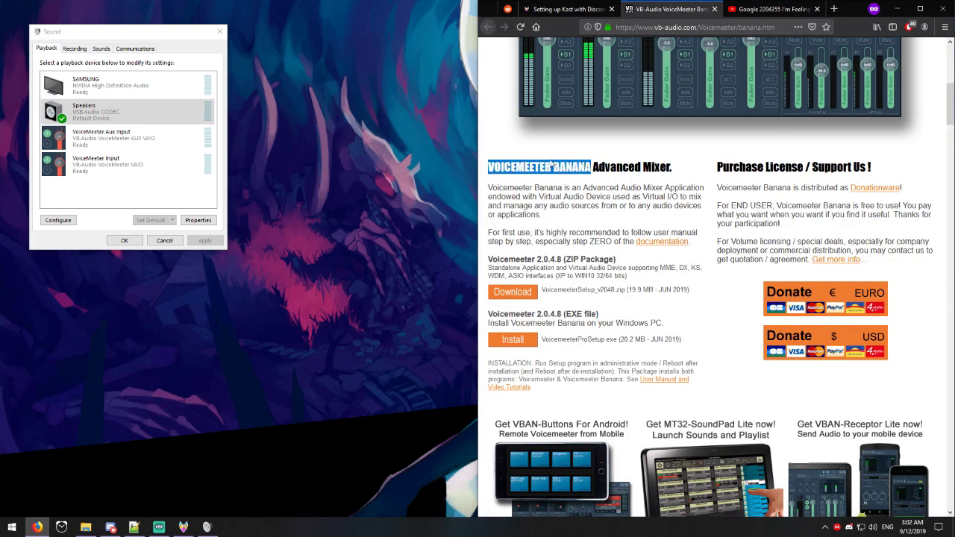
click(579, 10)
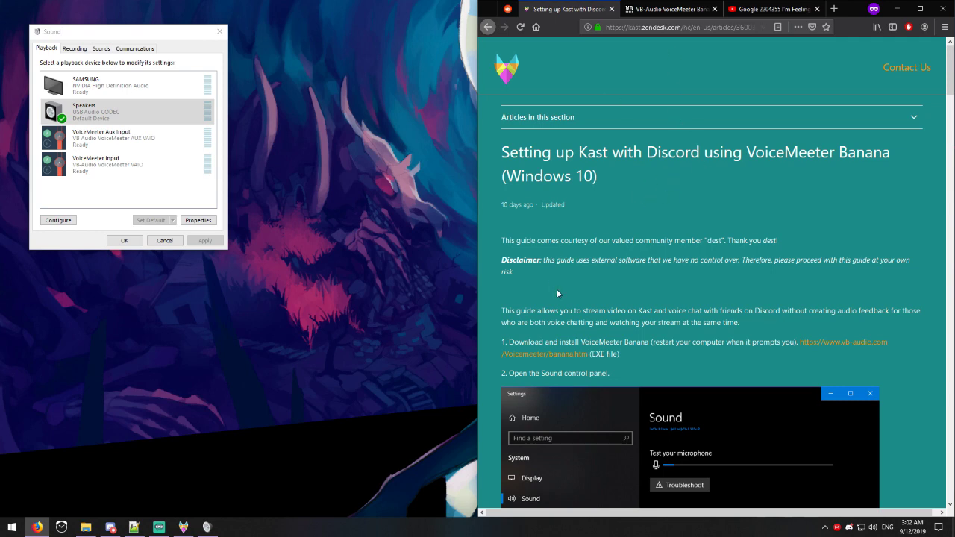
drag(800, 340, 591, 357)
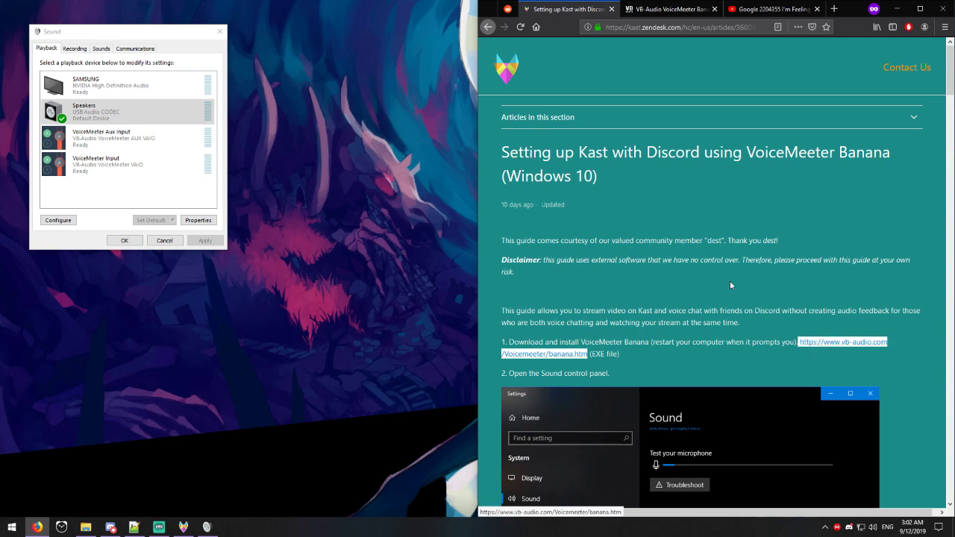
Step: Examine the VoiceMeeter Banana page's address and its Voicemeeter 2.0.4.8 (EXE file) download entry, and minimize the browser
click(660, 9)
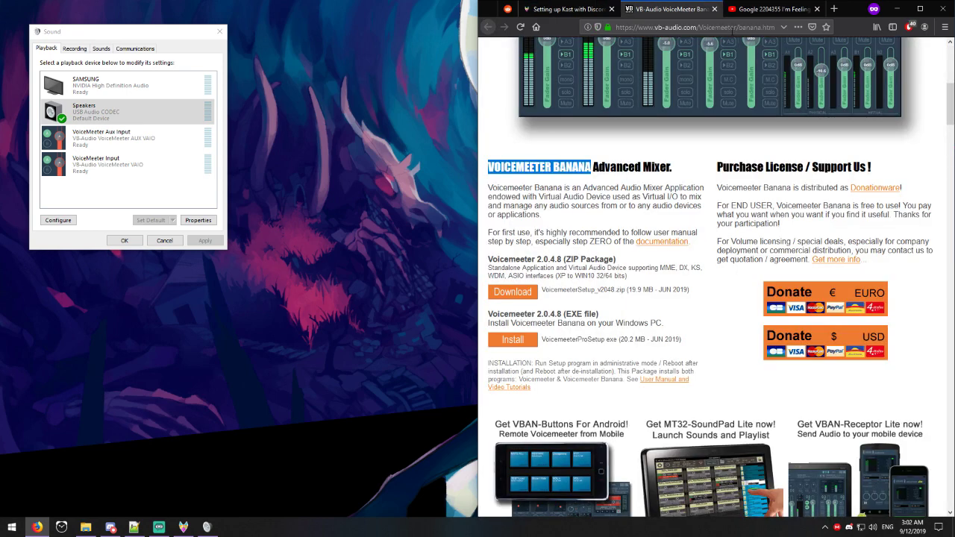
click(730, 34)
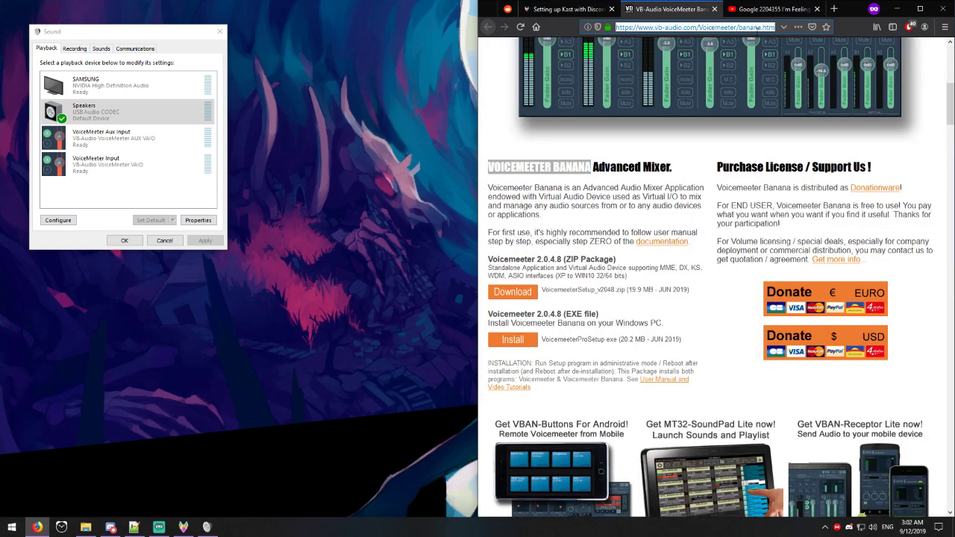
click(698, 161)
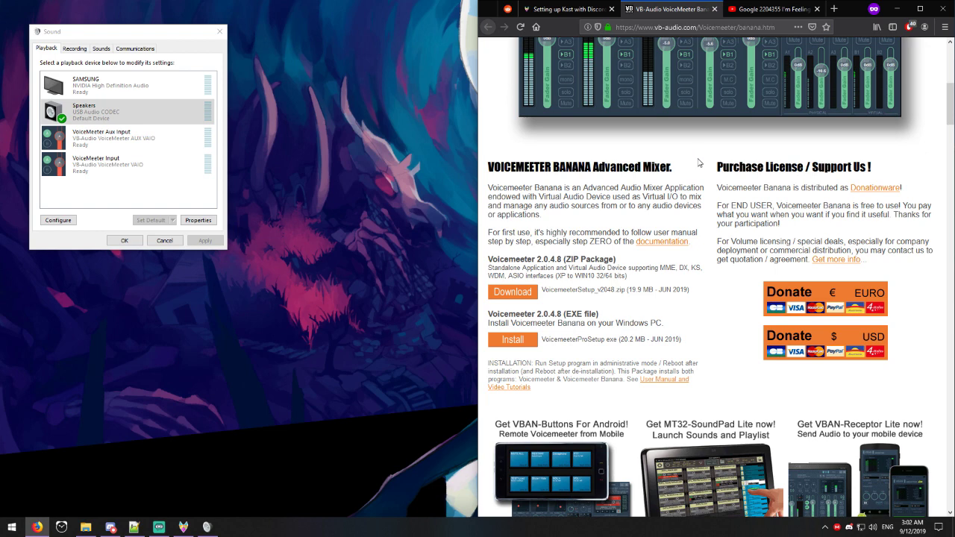
drag(601, 315, 489, 310)
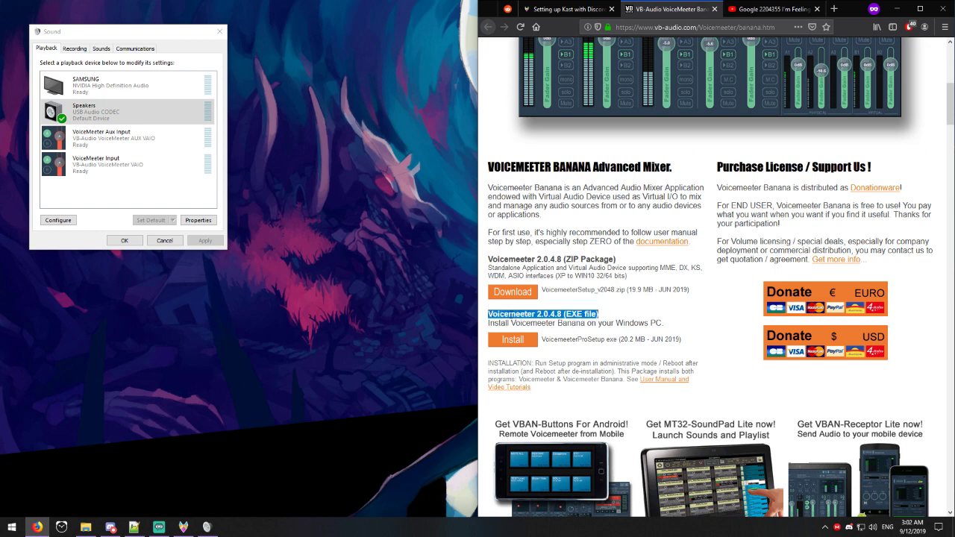
click(583, 318)
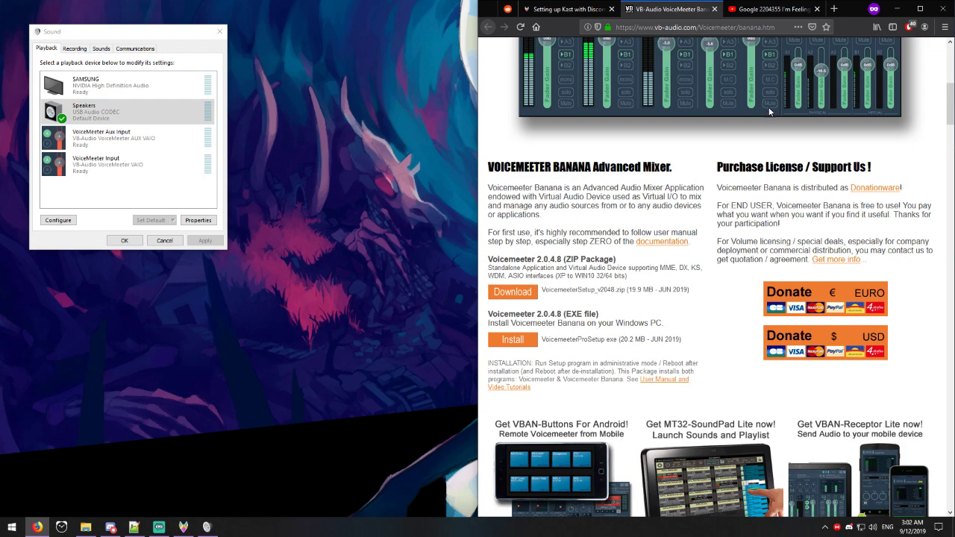
click(897, 8)
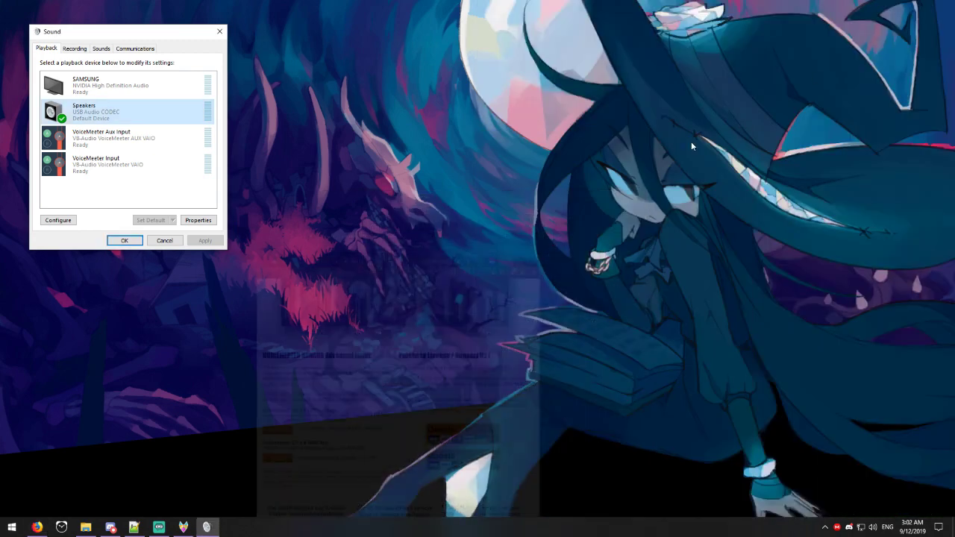
key(super)
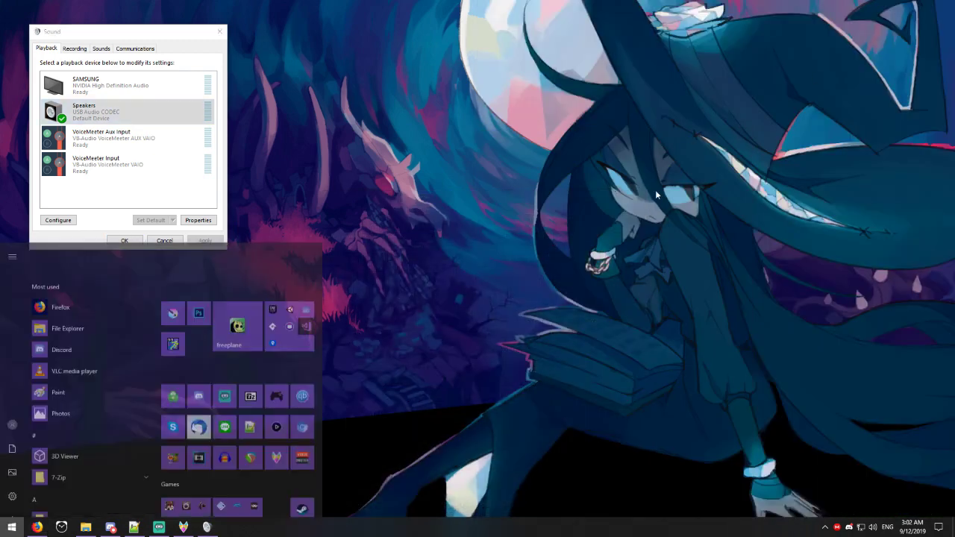
text(voice)
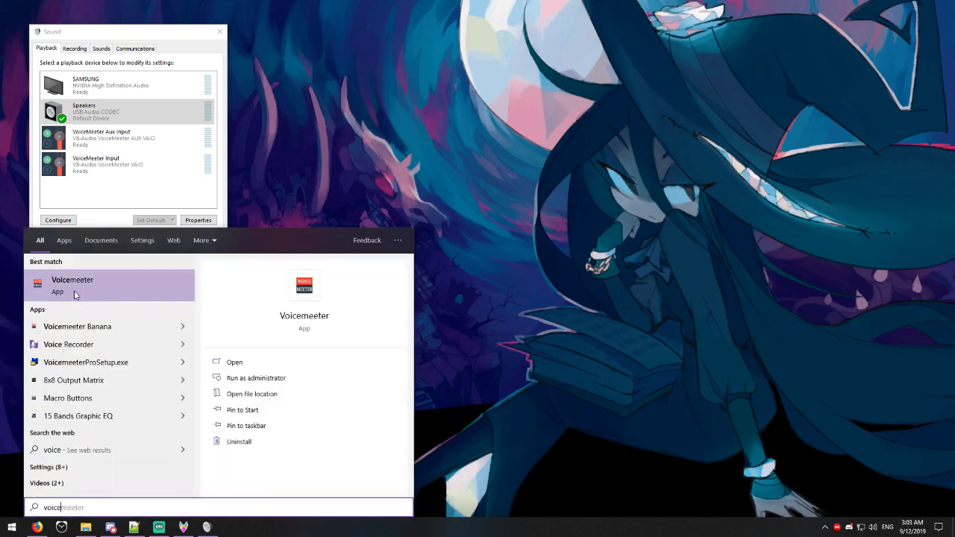
click(260, 195)
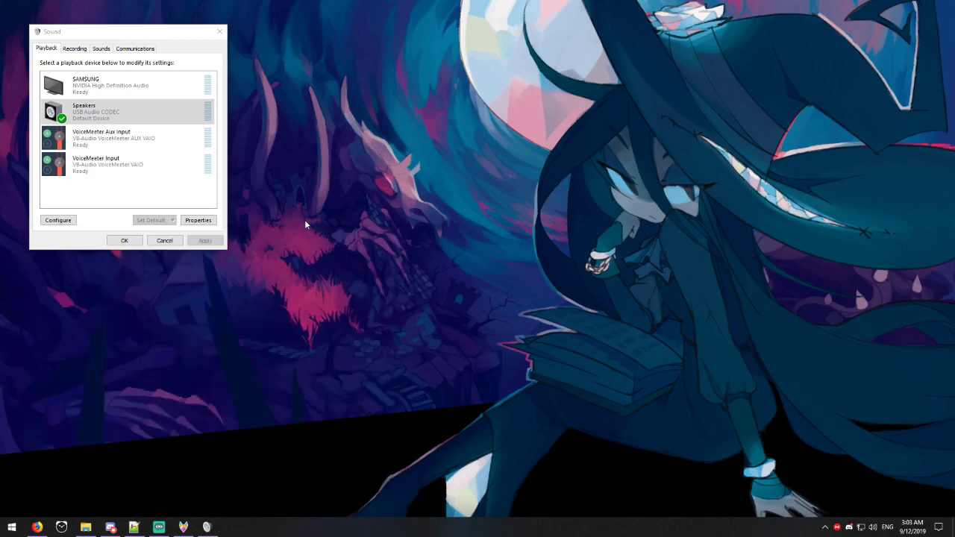
Step: Search Windows for "banana" and launch Voicemeeter Banana
key(super)
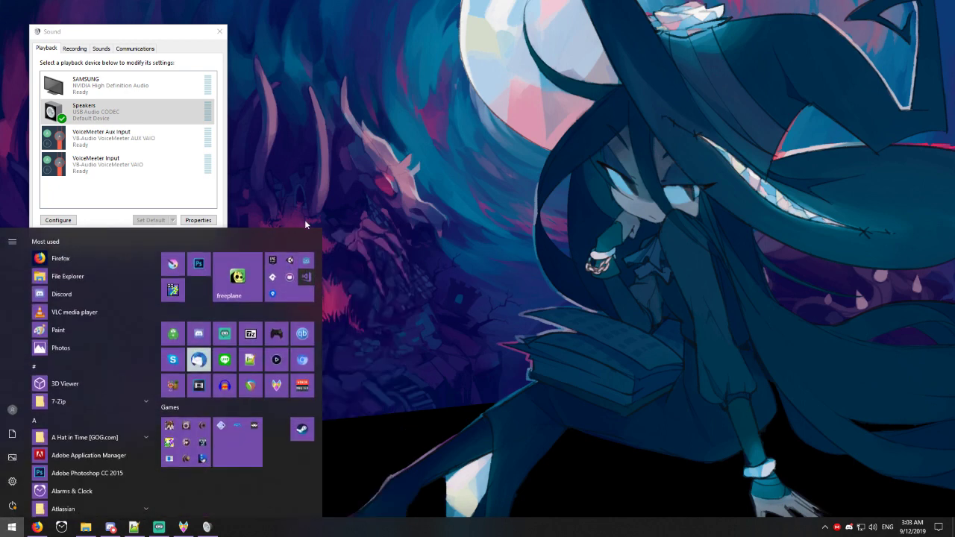
text(banana)
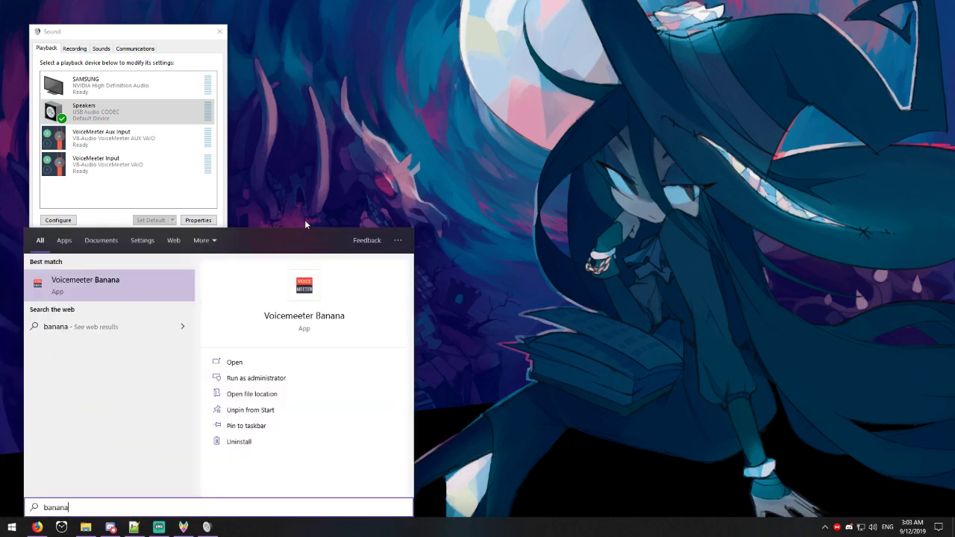
click(94, 290)
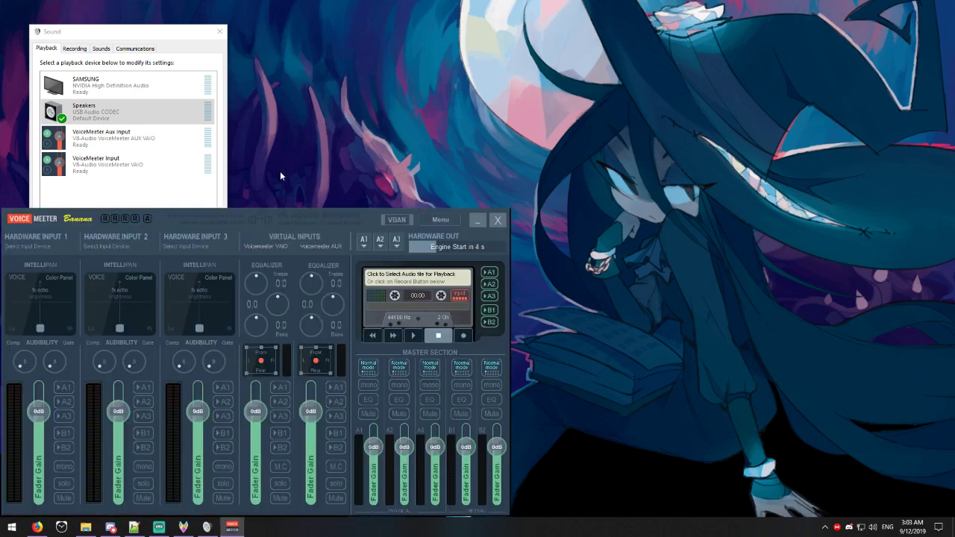
Step: Move the Sound dialog into the screen corner above the Voicemeeter Banana mixer and bring it to the front
drag(156, 32, 127, 10)
click(304, 145)
click(355, 217)
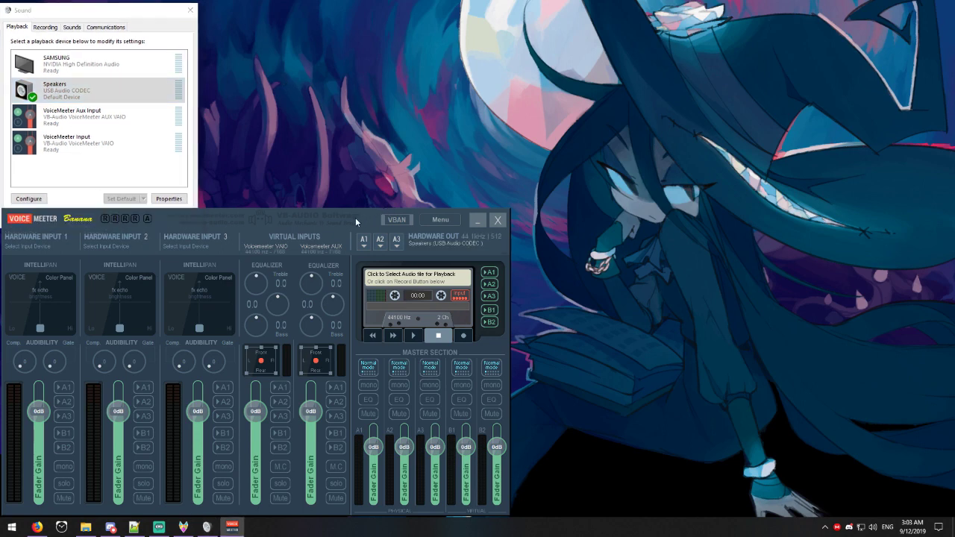
click(312, 137)
click(336, 388)
click(138, 182)
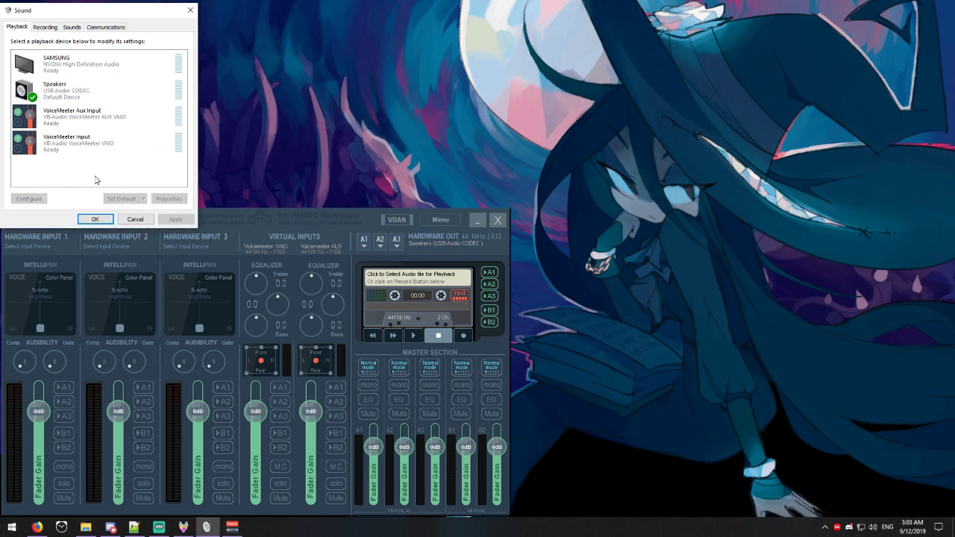
Step: Dismiss Voicemeeter's About window and compare the VoiceMeeter Input and VoiceMeeter Aux Input playback devices with the mixer's two virtual inputs
click(68, 123)
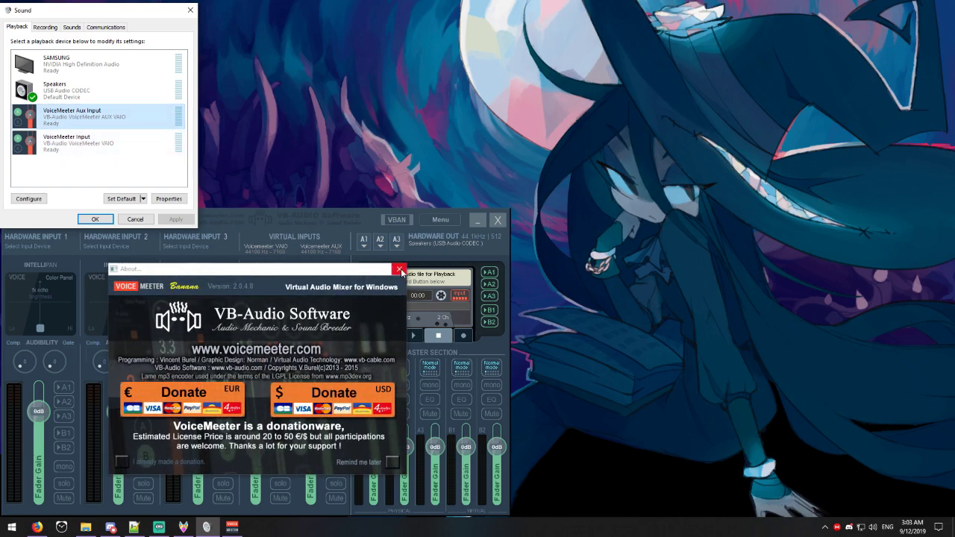
click(401, 271)
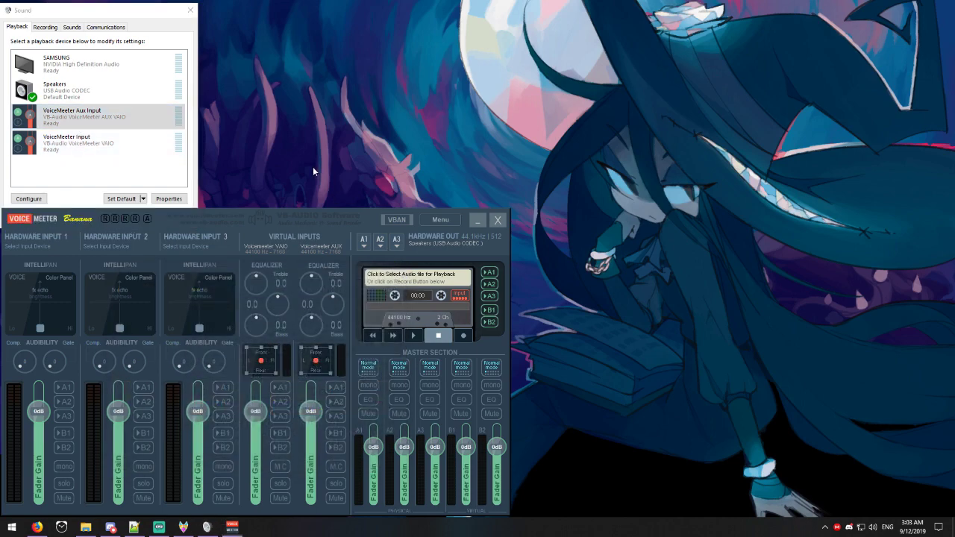
click(100, 140)
click(87, 125)
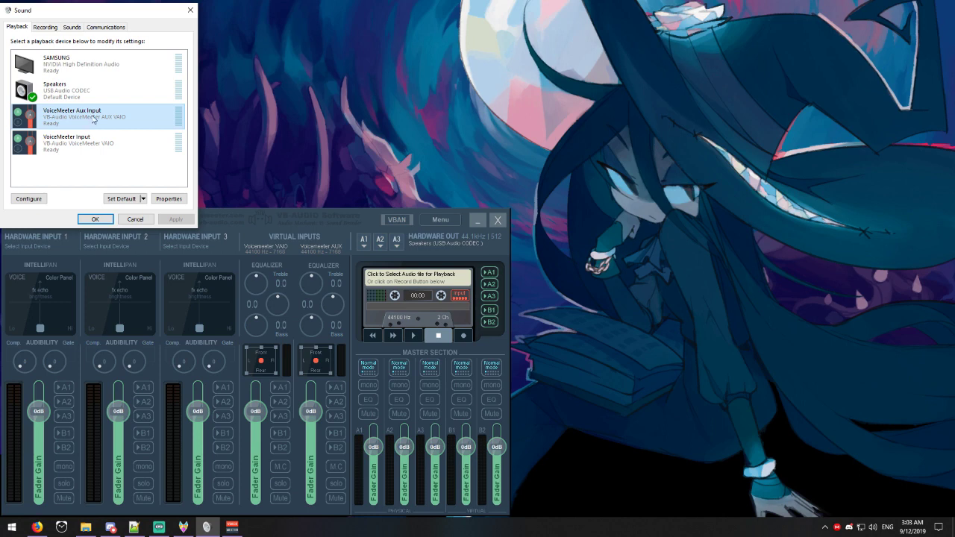
click(101, 138)
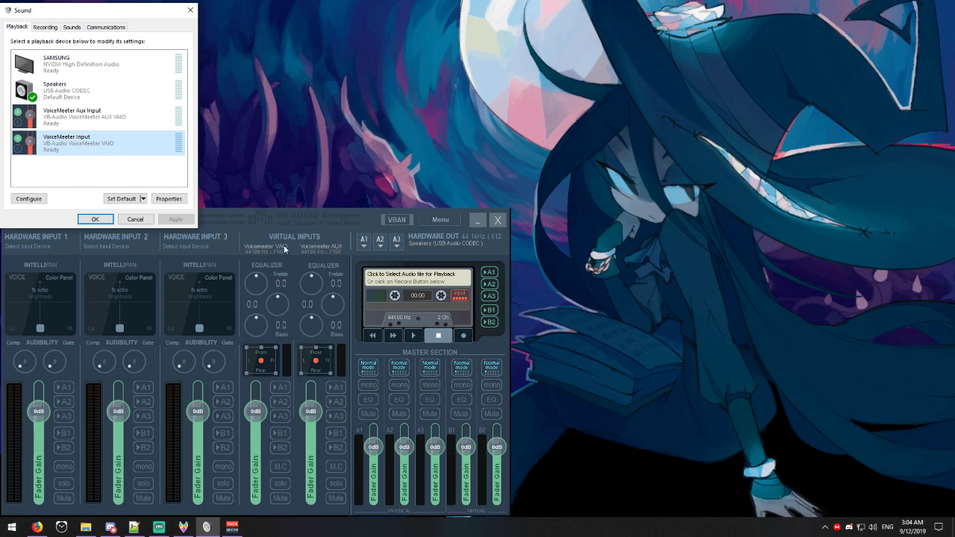
click(304, 217)
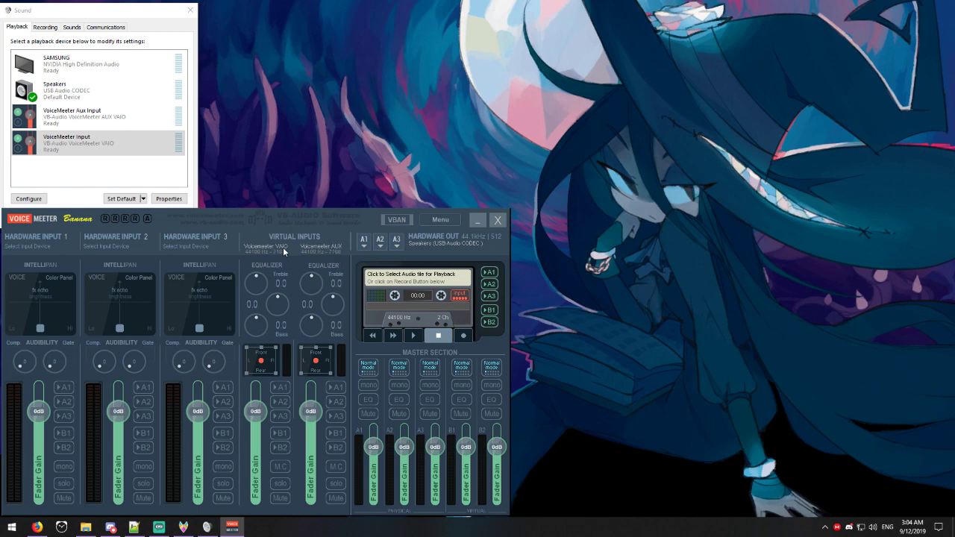
click(89, 151)
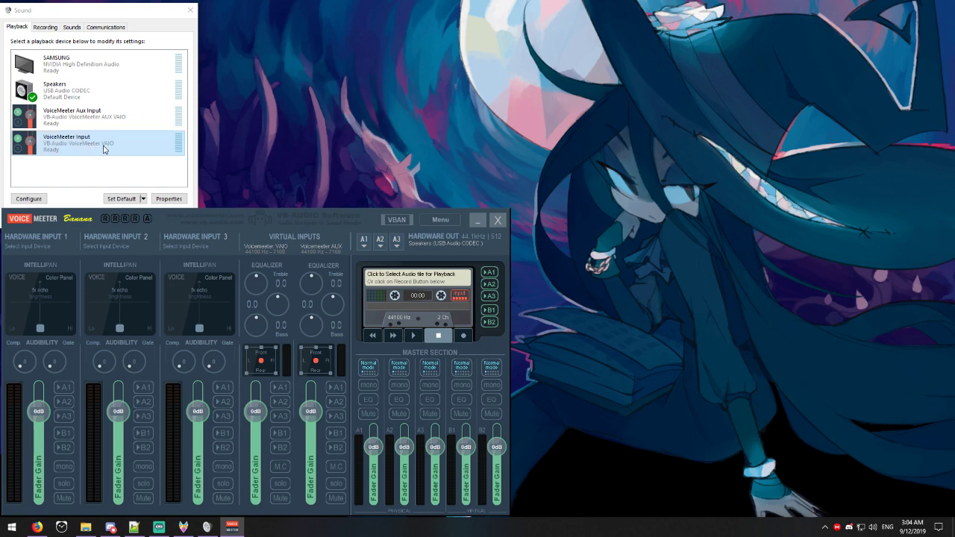
click(112, 147)
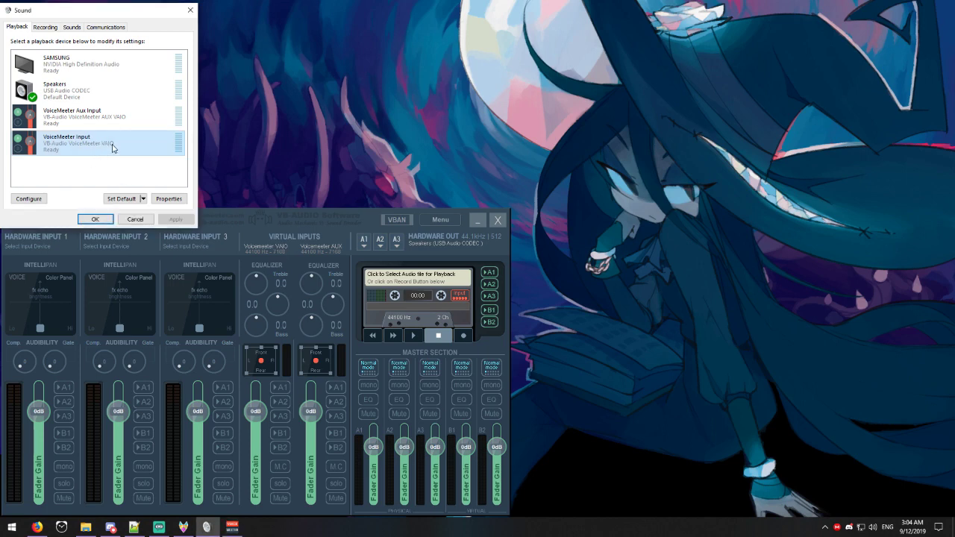
click(105, 121)
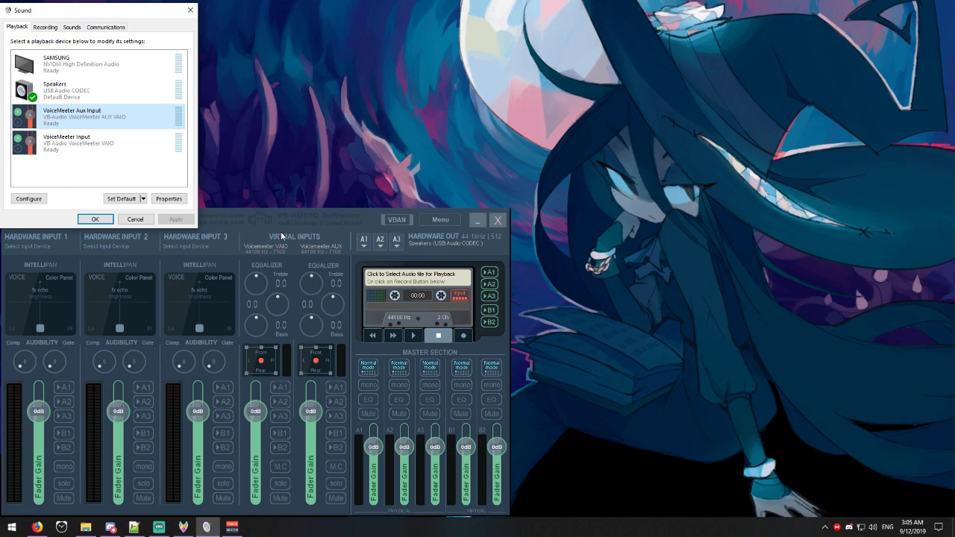
click(339, 162)
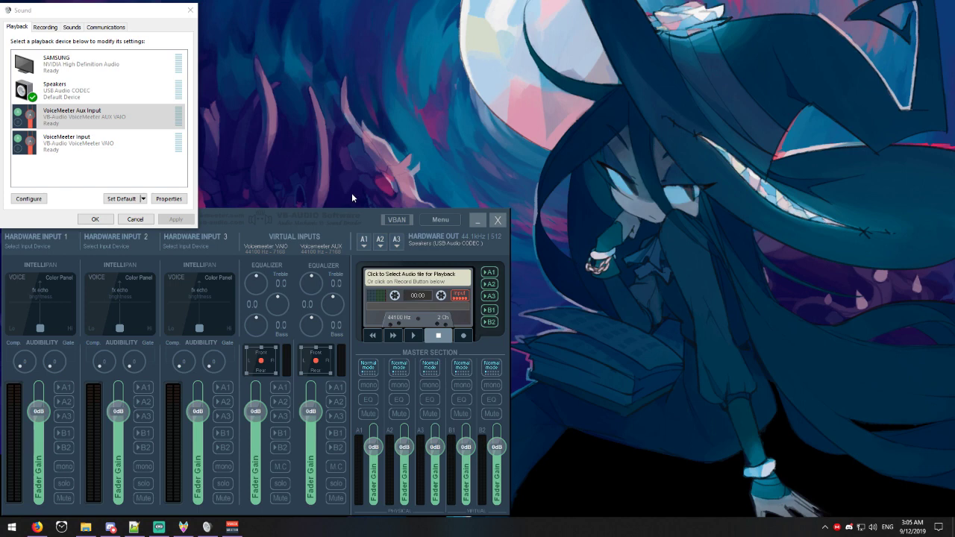
click(268, 249)
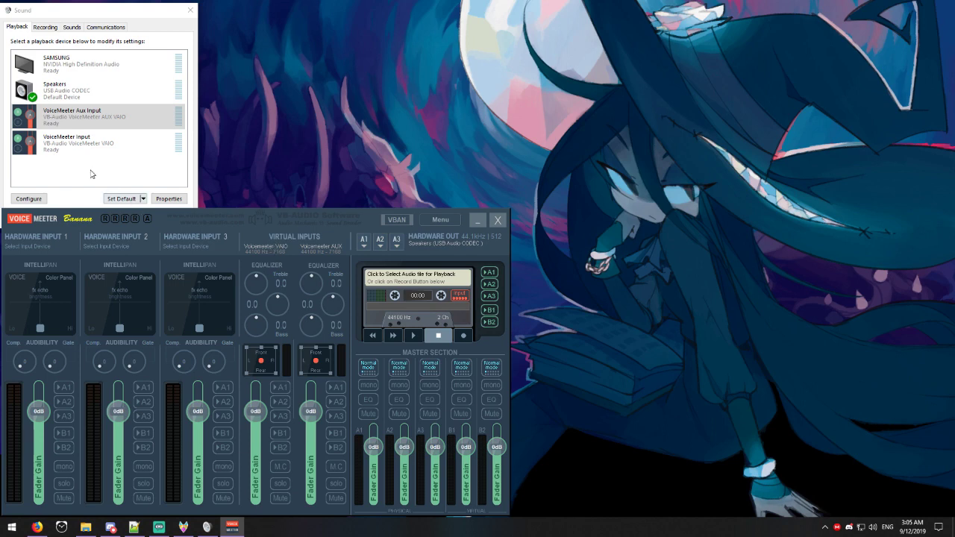
Step: Make VoiceMeeter Input the default playback device in the Sound dialog
click(73, 146)
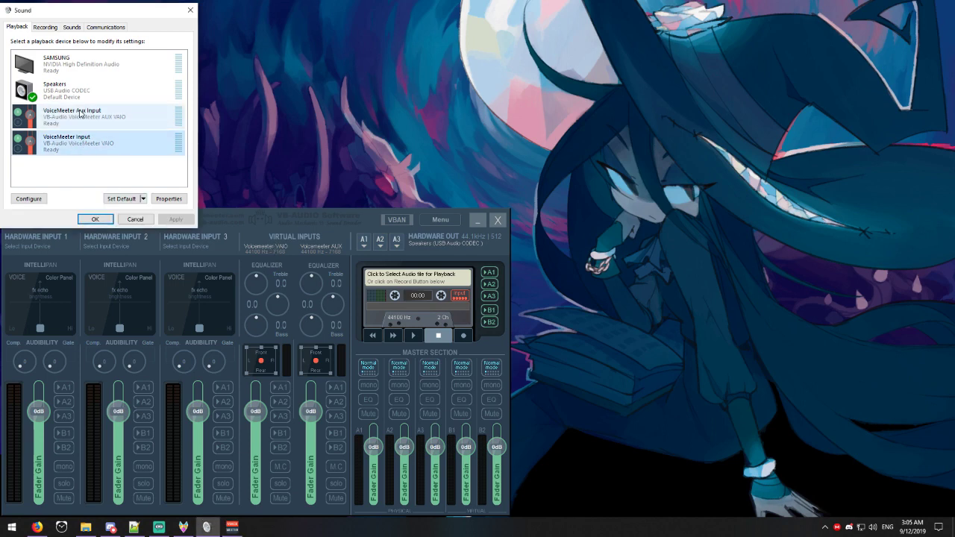
click(118, 199)
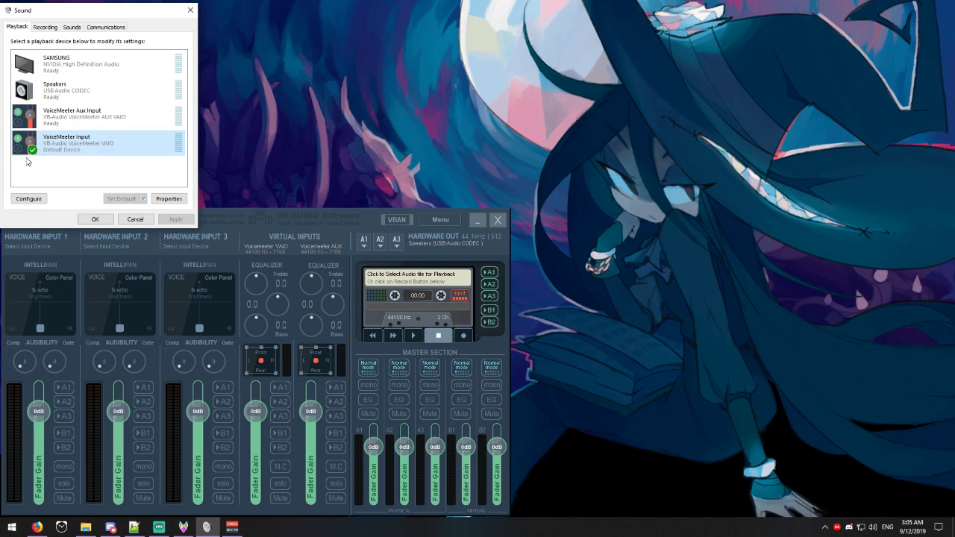
click(228, 155)
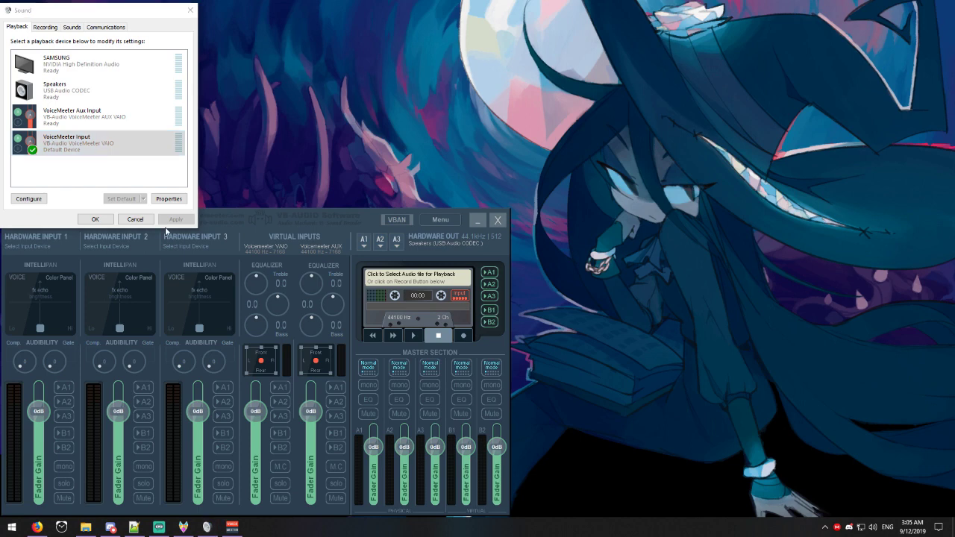
Step: Switch to Firefox, play the YouTube video to check the VoiceMeeter Input level meter, then pause it and minimize the browser
click(37, 527)
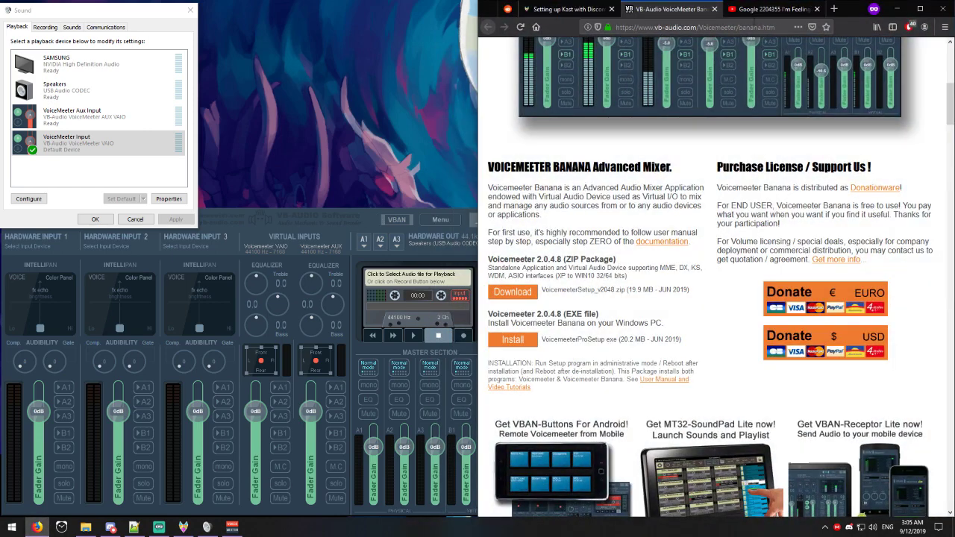
click(768, 9)
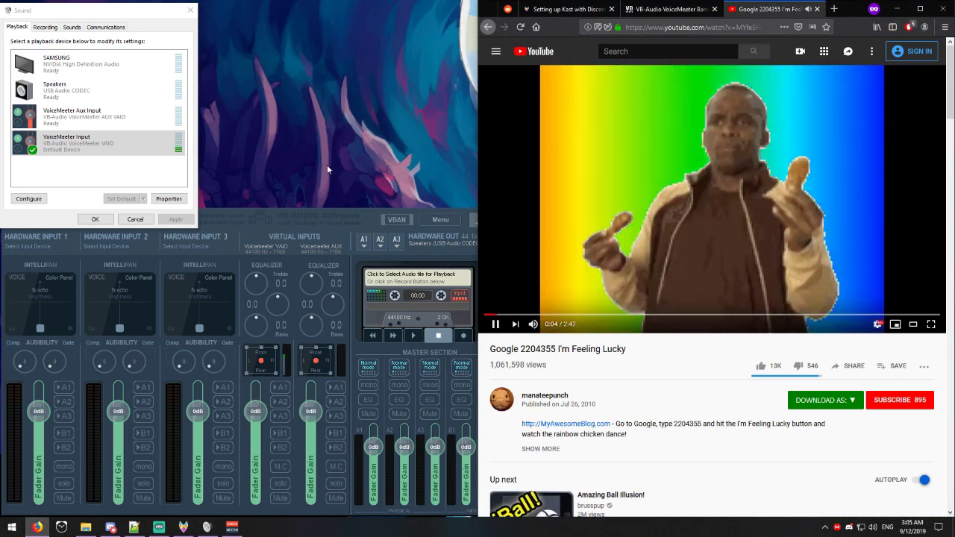
click(178, 143)
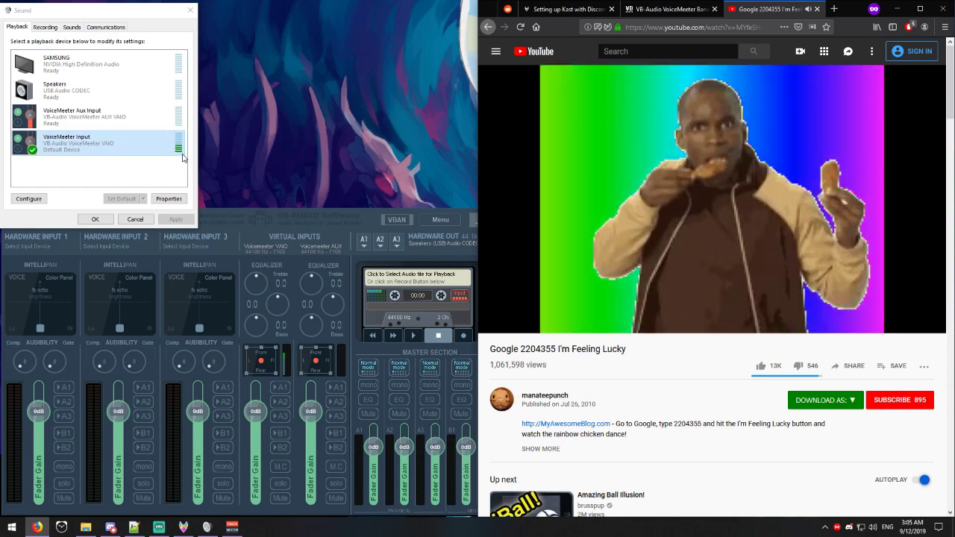
click(214, 158)
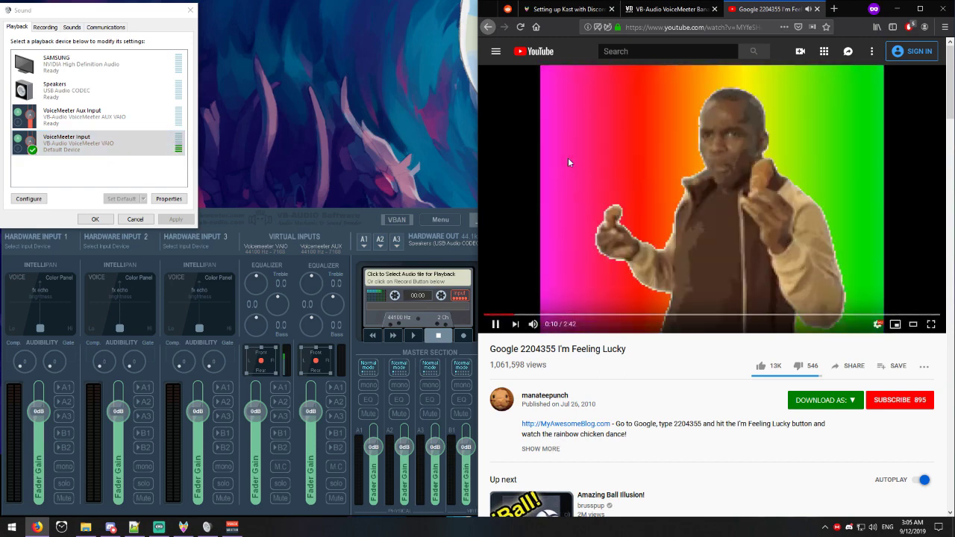
click(567, 157)
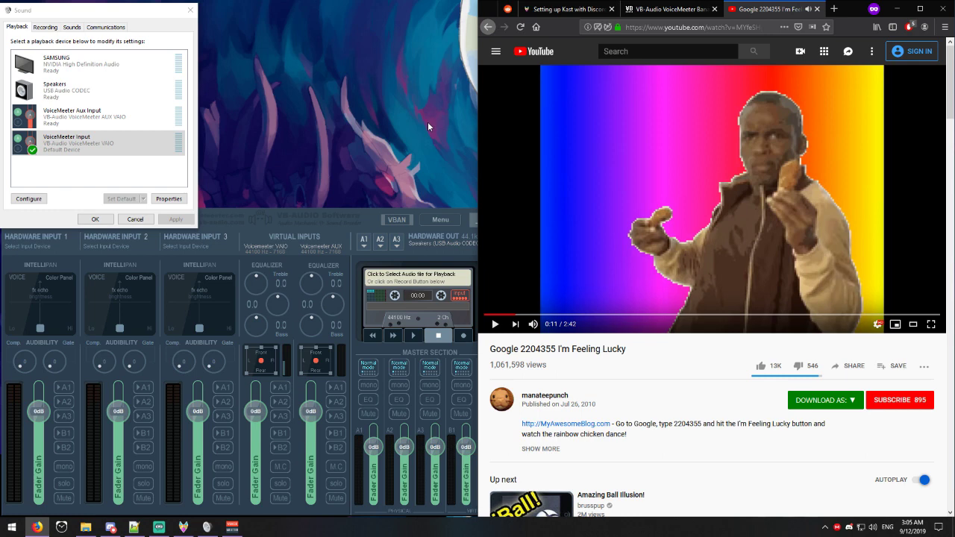
click(897, 8)
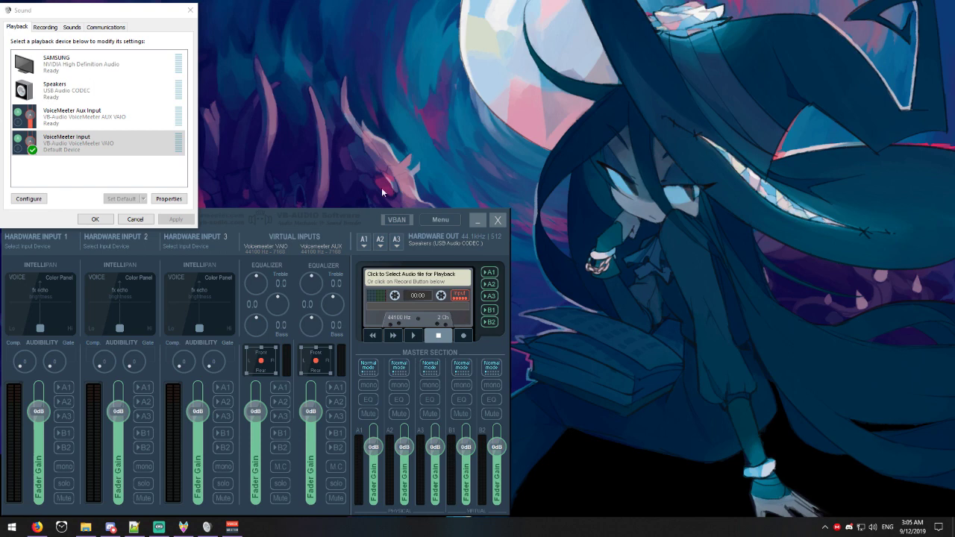
Step: Switch to Discord and set the voice output device to VoiceMeeter Aux Input (VB-Audio VoiceMeeter AUX VAIO), then close the settings
click(111, 527)
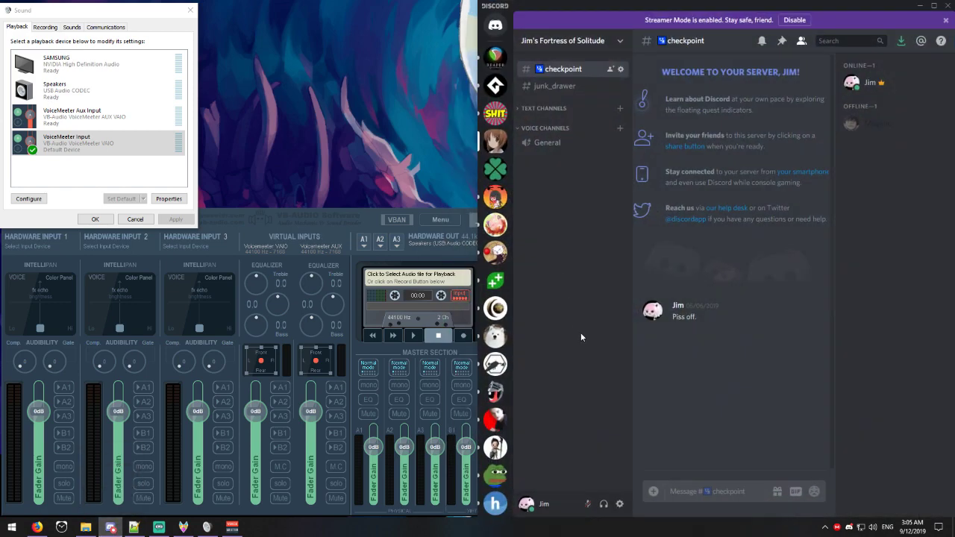
click(620, 505)
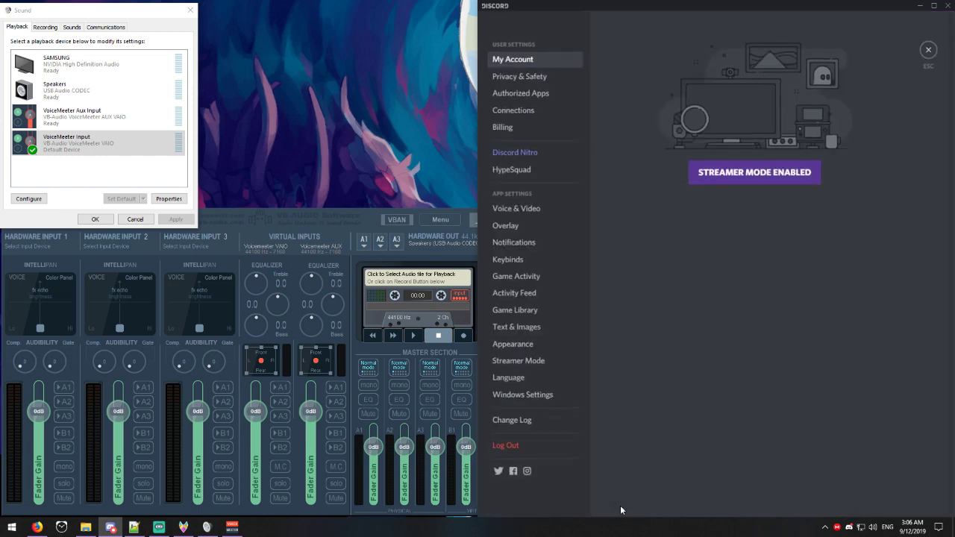
click(517, 210)
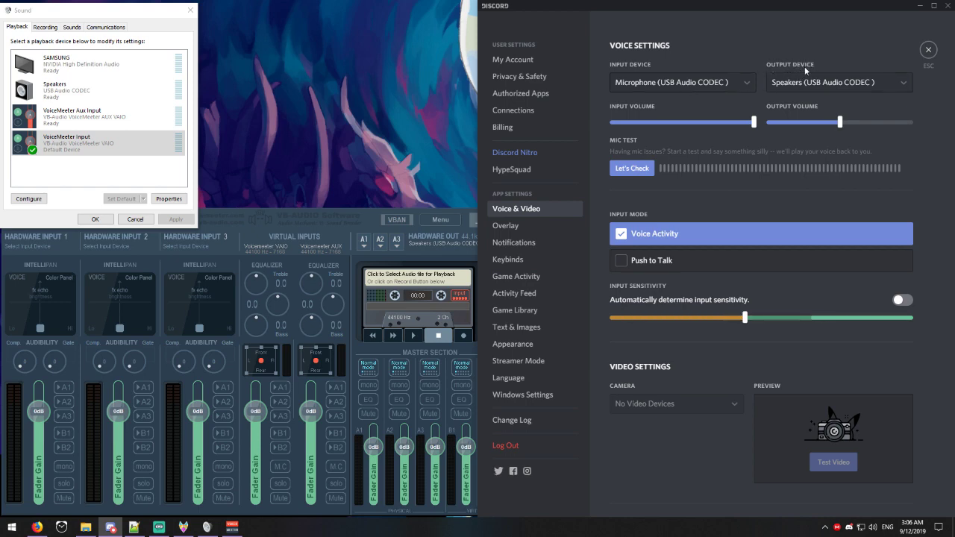
click(822, 81)
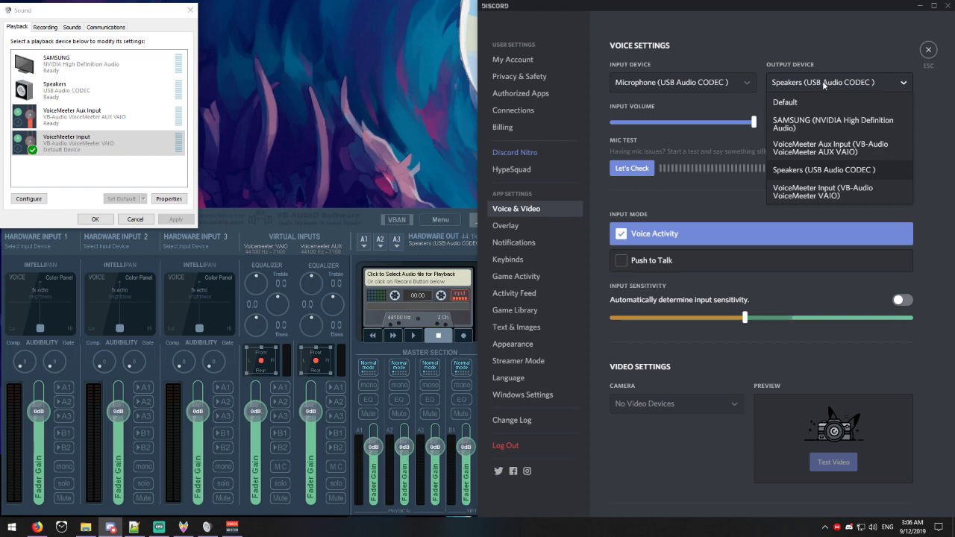
click(841, 153)
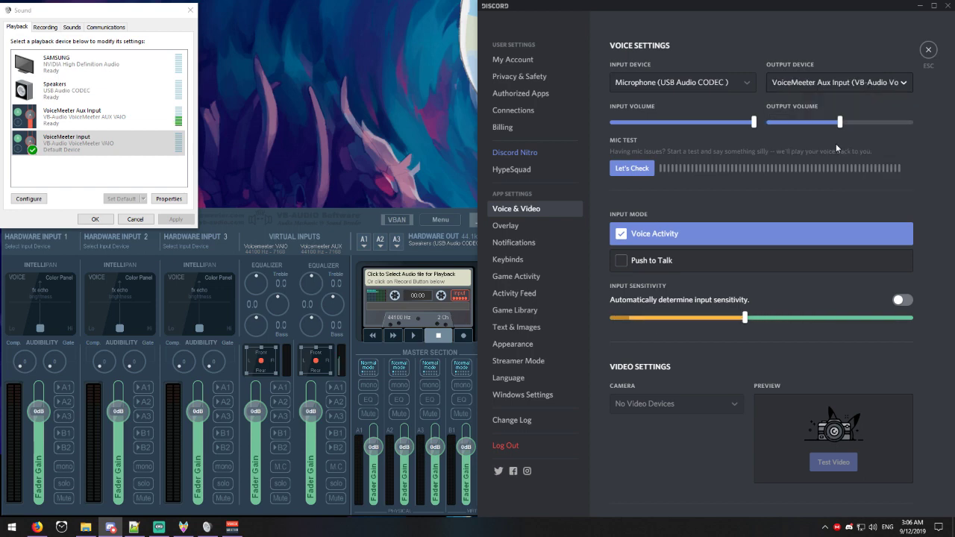
click(927, 52)
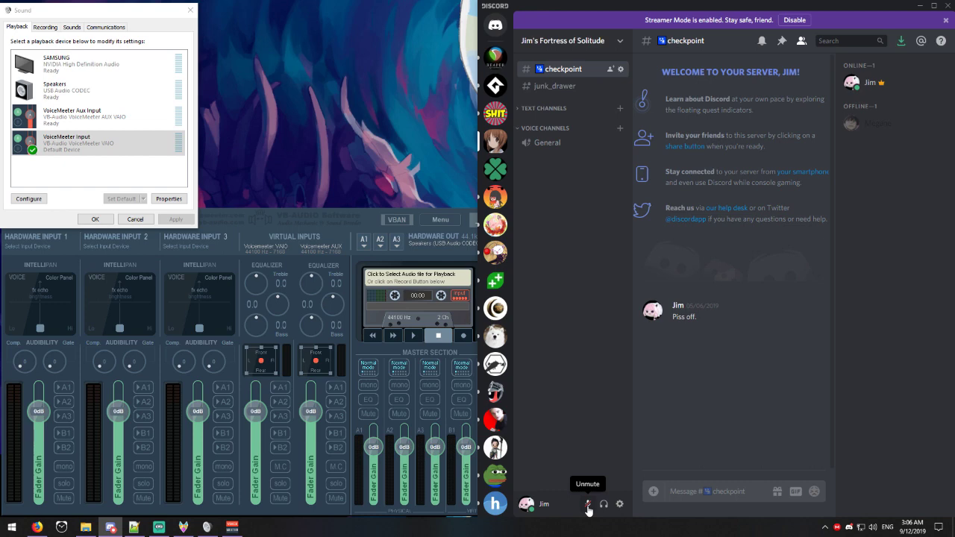
Step: Toggle Discord's microphone mute repeatedly to test the notification sounds against the VoiceMeeter Aux Input level meters, leaving the microphone unmuted
click(84, 118)
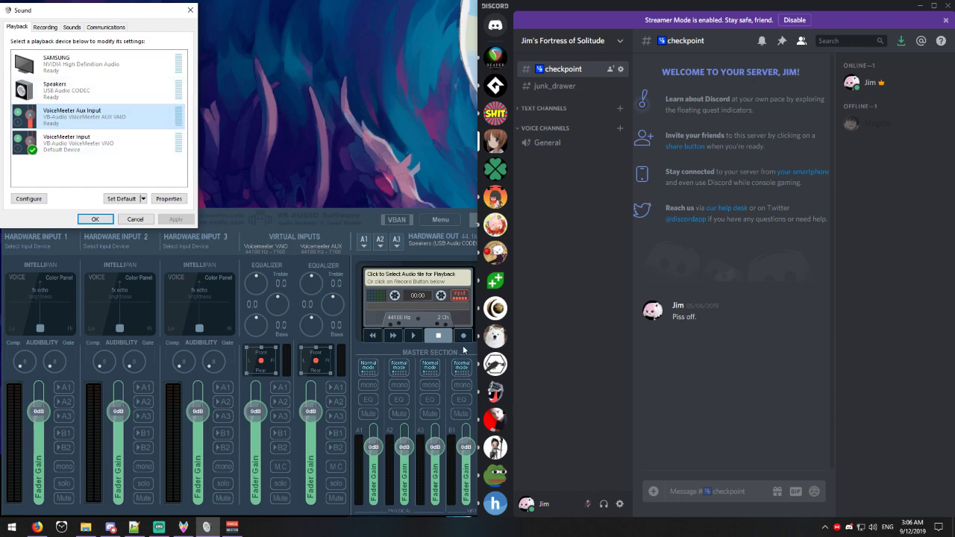
click(587, 506)
click(586, 505)
click(587, 506)
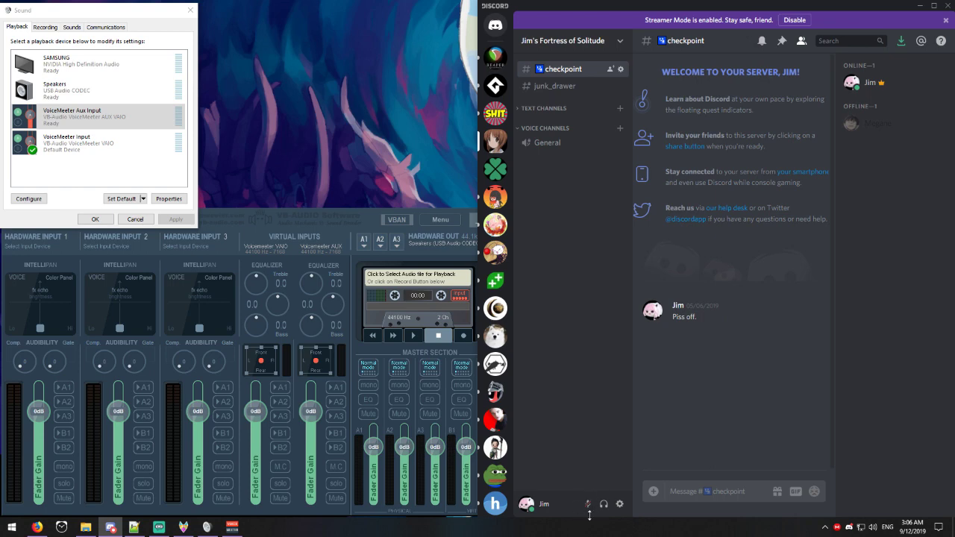
click(183, 115)
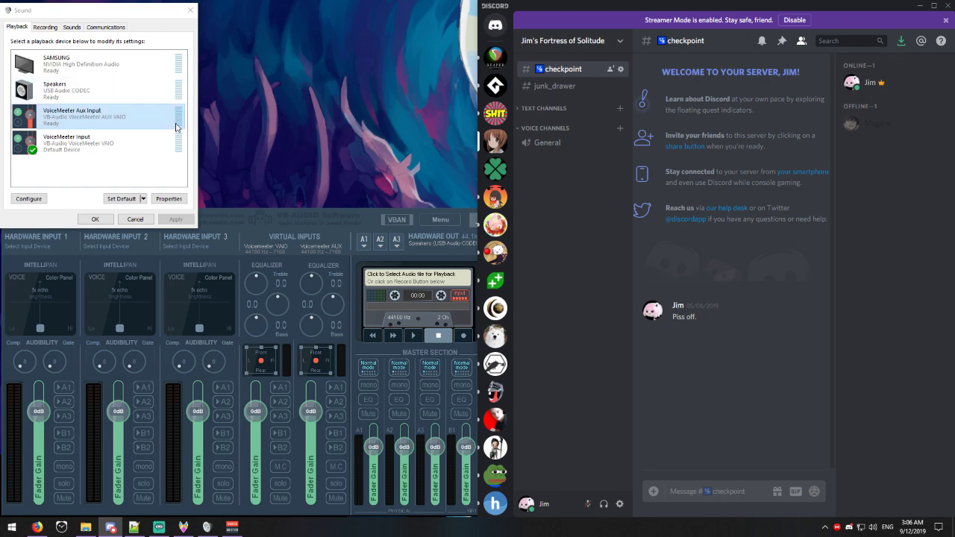
click(241, 149)
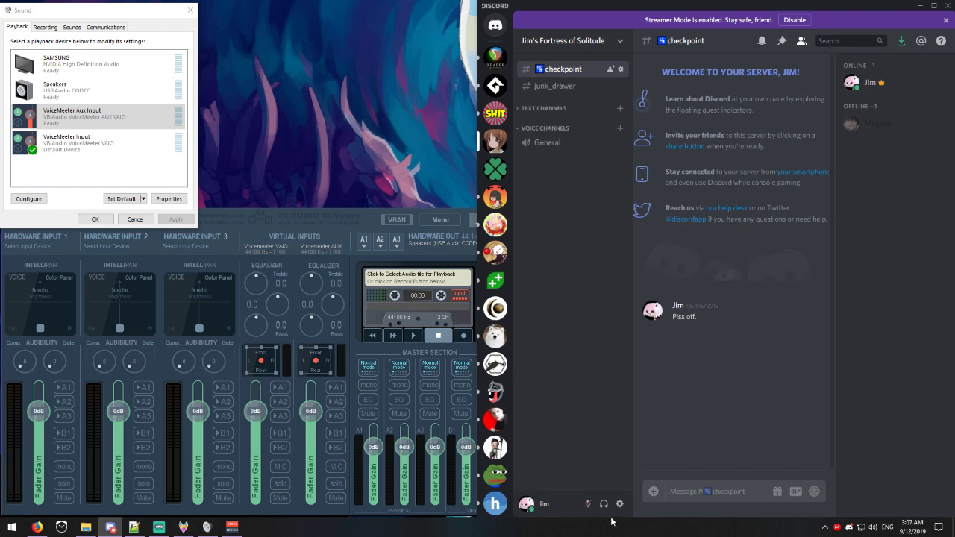
click(589, 505)
click(589, 504)
click(589, 504)
click(589, 504)
click(589, 505)
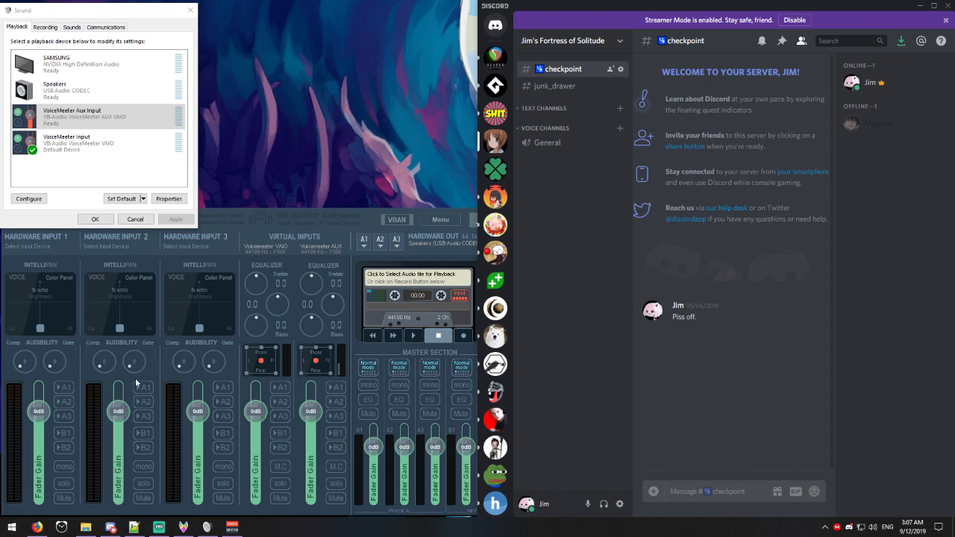
Step: Play the YouTube video in Firefox briefly to check the Voicemeeter VAIO meter, pause it, and clear the browser and Discord windows away
click(37, 527)
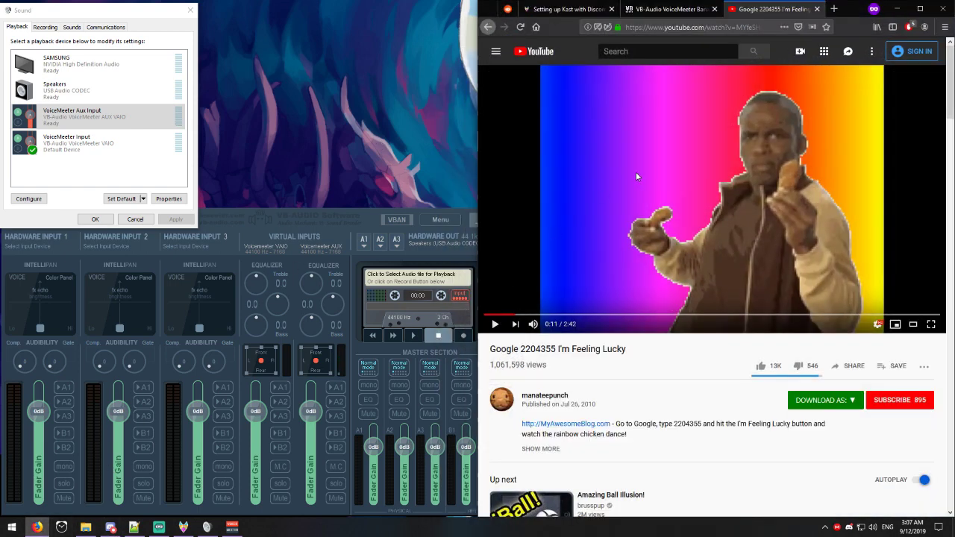
click(656, 156)
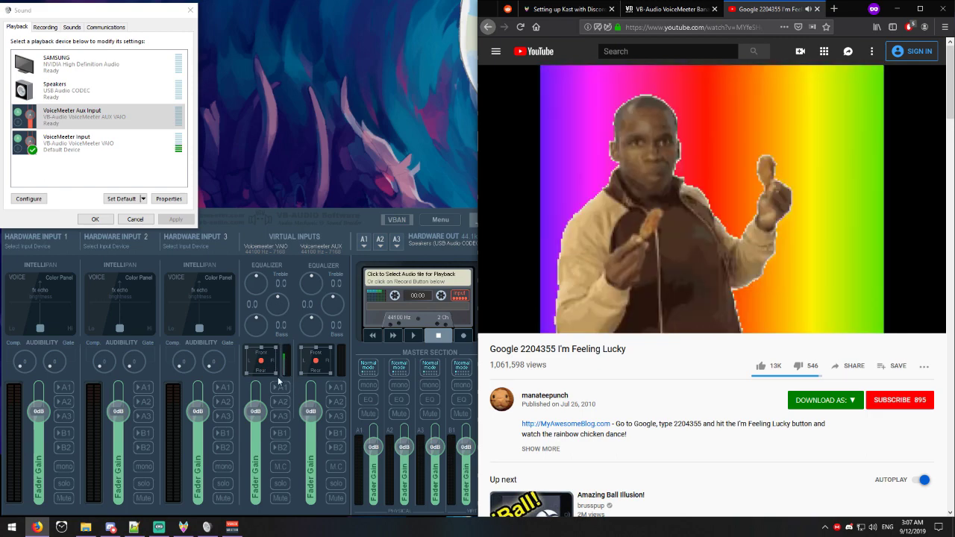
click(668, 132)
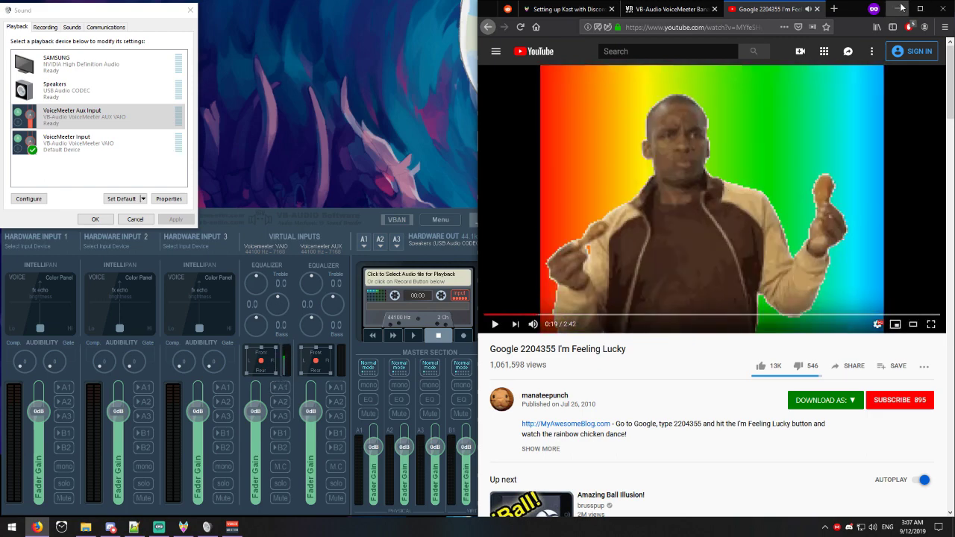
key(alt+Tab)
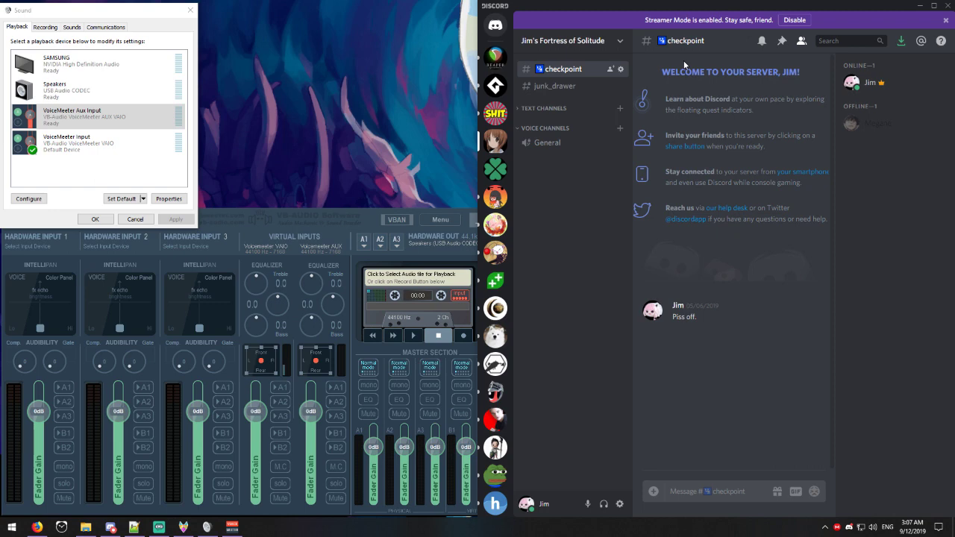
click(919, 6)
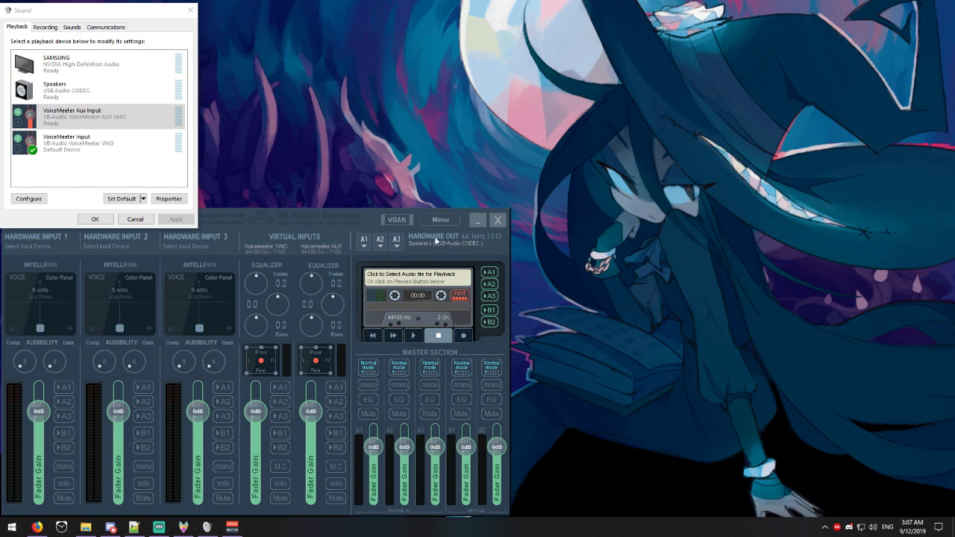
Step: Select WDM: Speakers (USB Audio CODEC) as VoiceMeeter's A1 hardware output and route the Voicemeeter VAIO strip to A1
click(365, 245)
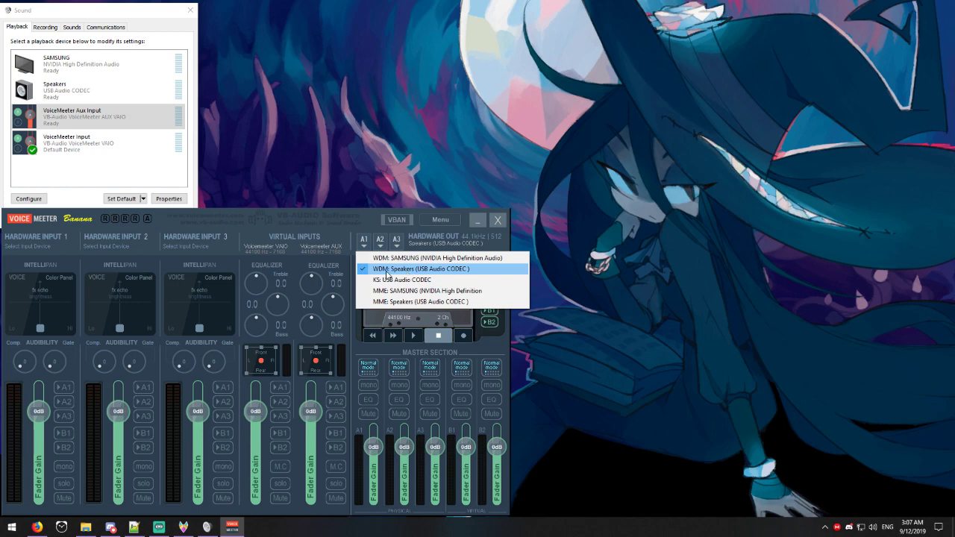
click(387, 270)
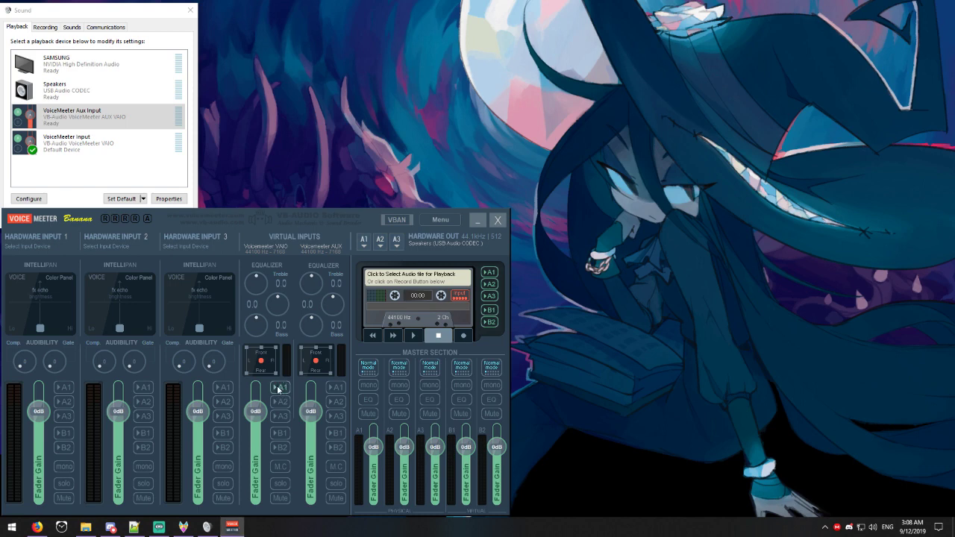
click(280, 389)
Step: Play the YouTube video in Firefox to test the VAIO routing to A1, then pause it and minimize the browser
click(37, 527)
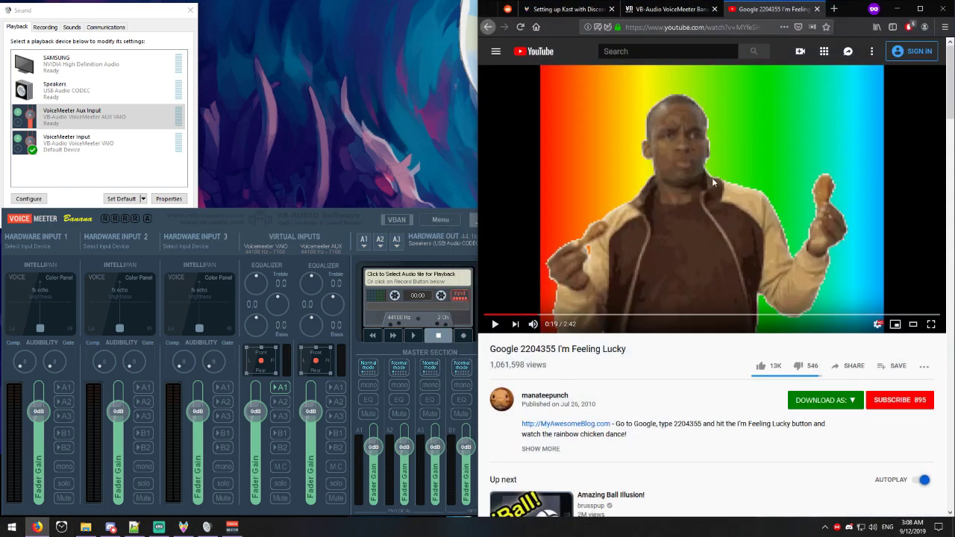
click(700, 184)
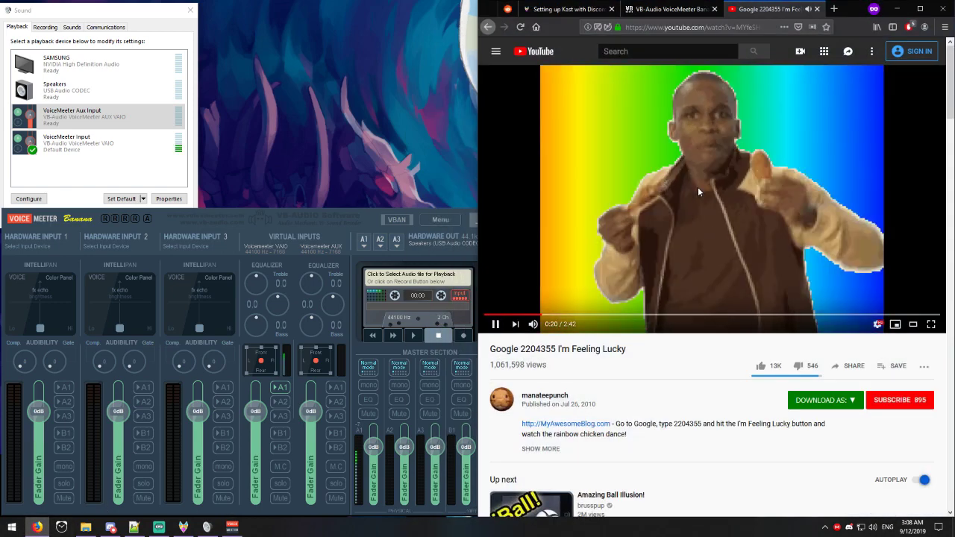
click(524, 99)
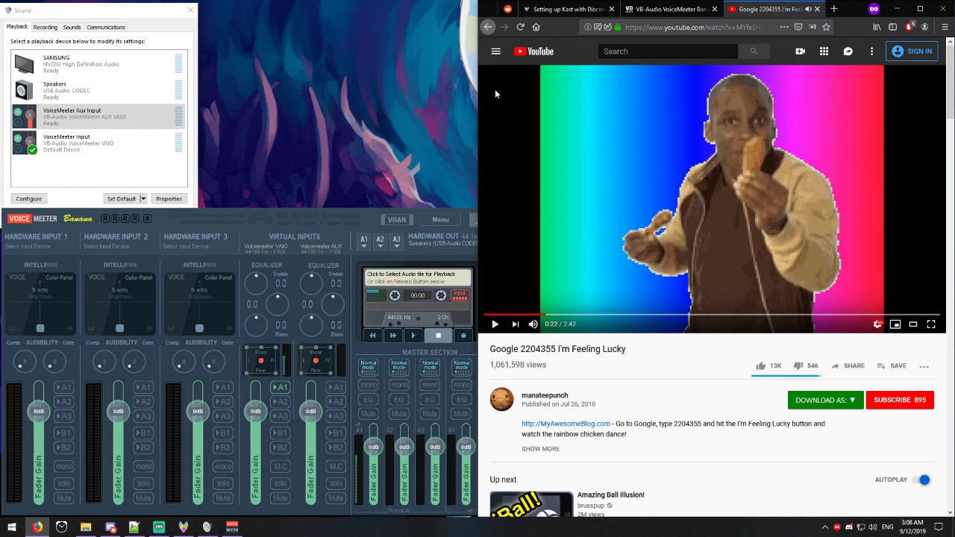
click(897, 8)
Step: Switch to Discord and toggle the microphone mute to test its sounds, then route the Voicemeeter AUX strip to A1
click(110, 527)
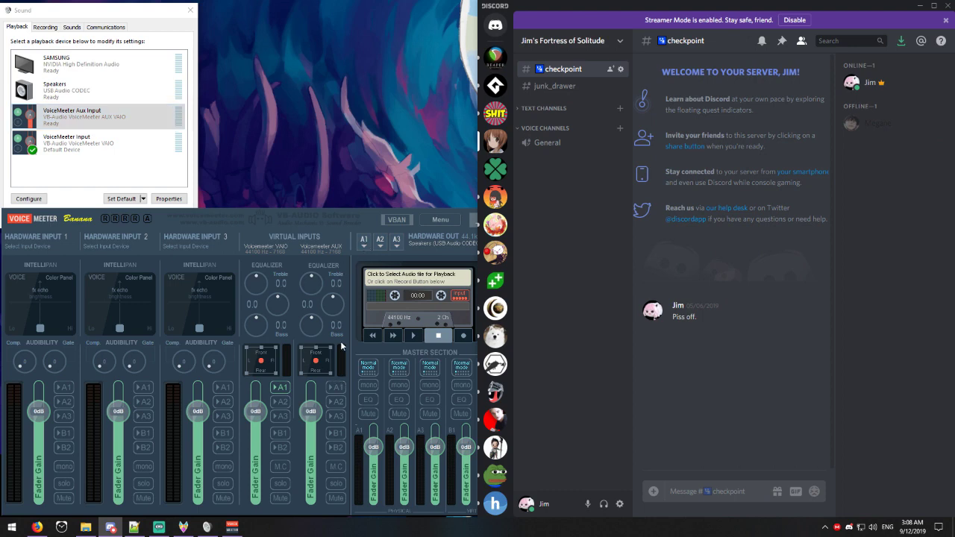
click(588, 505)
click(588, 506)
click(340, 389)
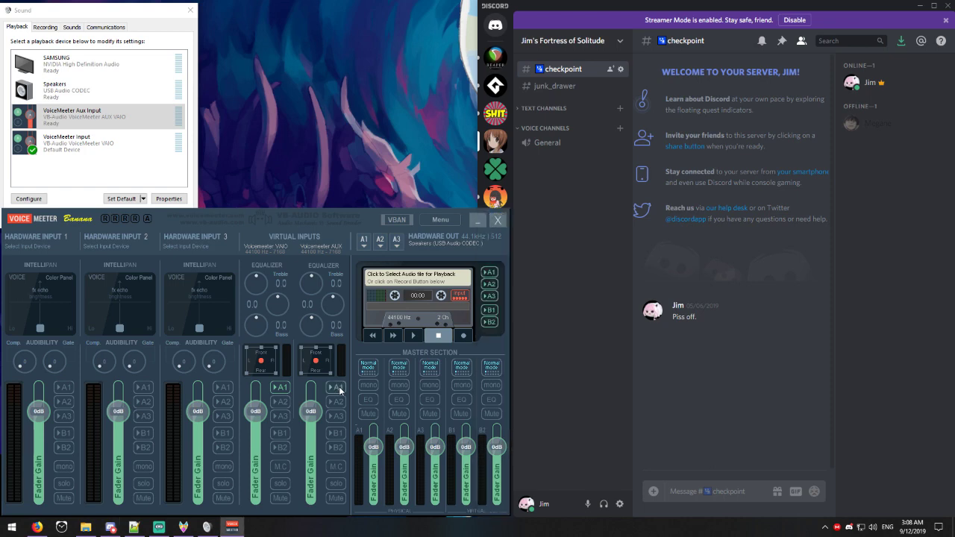
Step: Toggle Discord's microphone mute again to test the AUX routing through A1, then minimize Discord
click(589, 505)
click(588, 506)
click(589, 505)
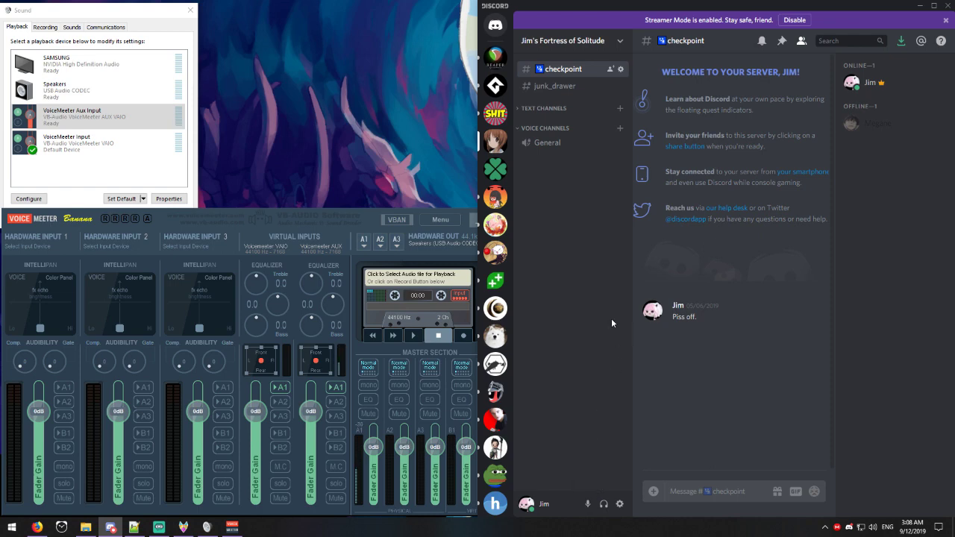
click(920, 6)
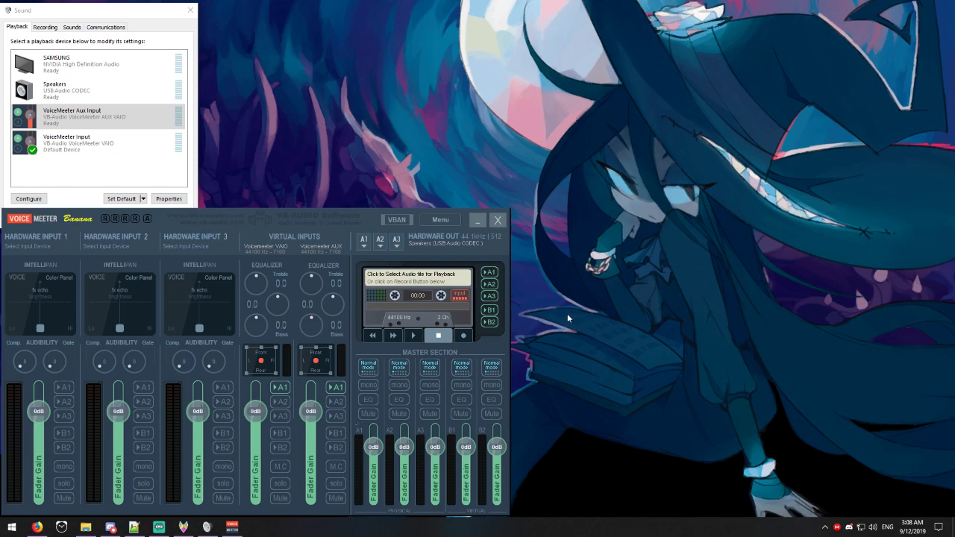
Step: Switch to Kast, enter the private test party and start streaming Screen 1 as the entire screen
click(184, 527)
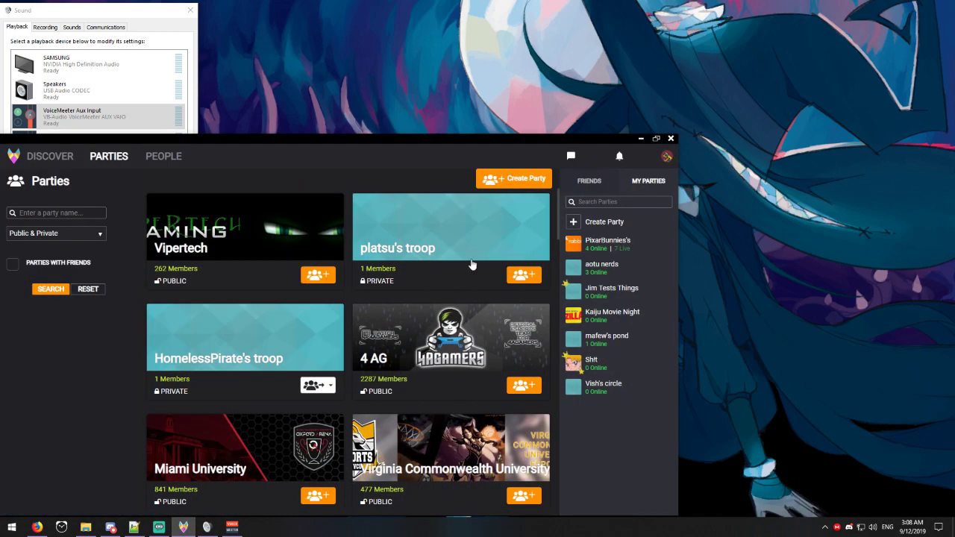
drag(383, 137, 660, 3)
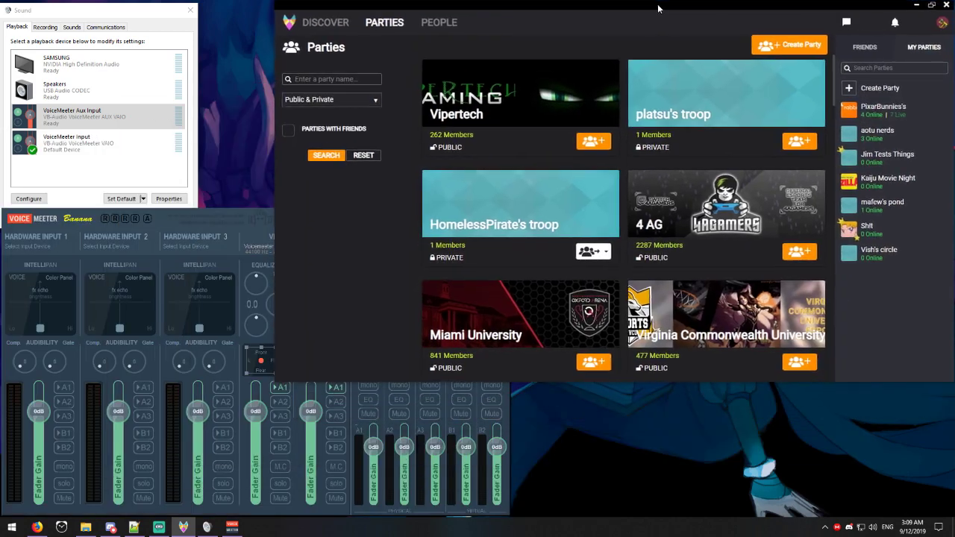
click(888, 154)
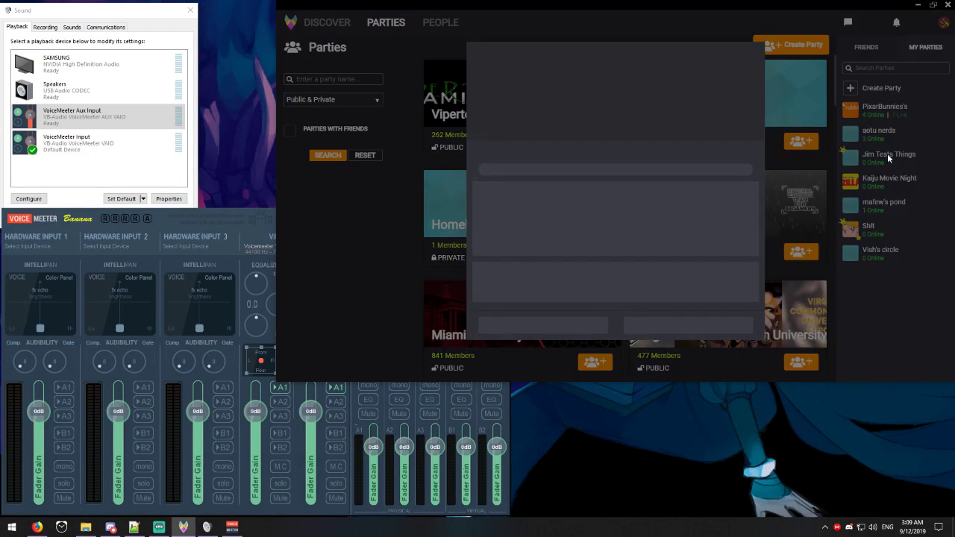
click(543, 322)
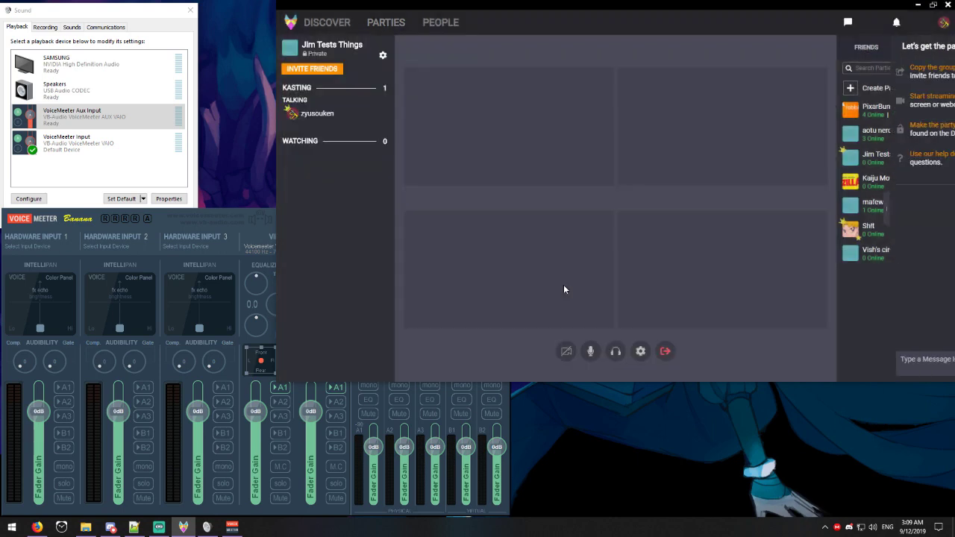
click(566, 352)
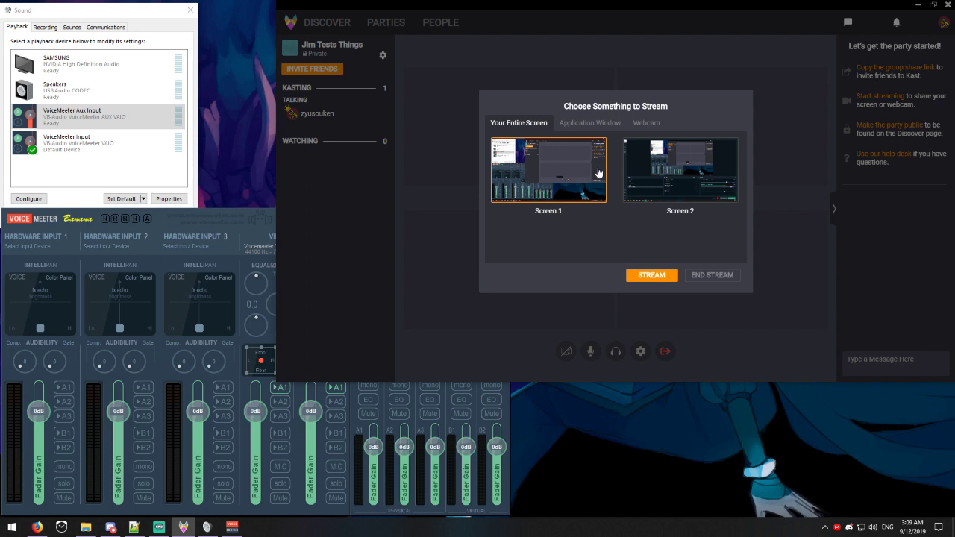
click(641, 274)
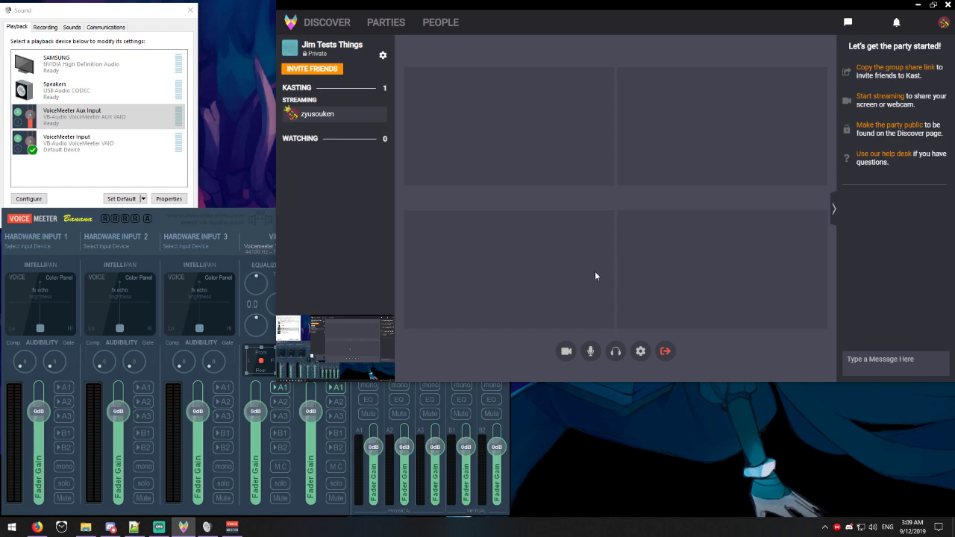
Step: Keep Kast's audio input on Computer's Audio and its output on Default Device, then save the audio settings
click(640, 351)
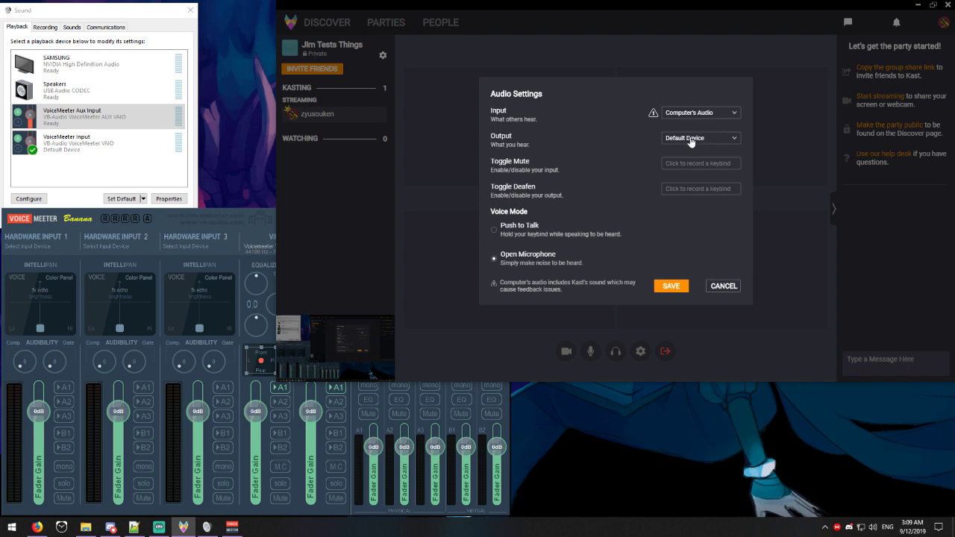
click(64, 147)
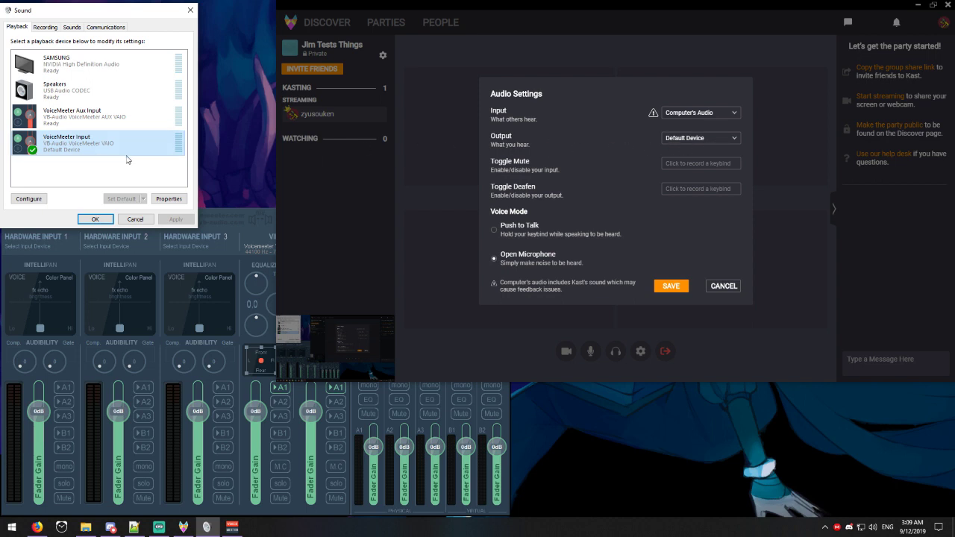
click(494, 116)
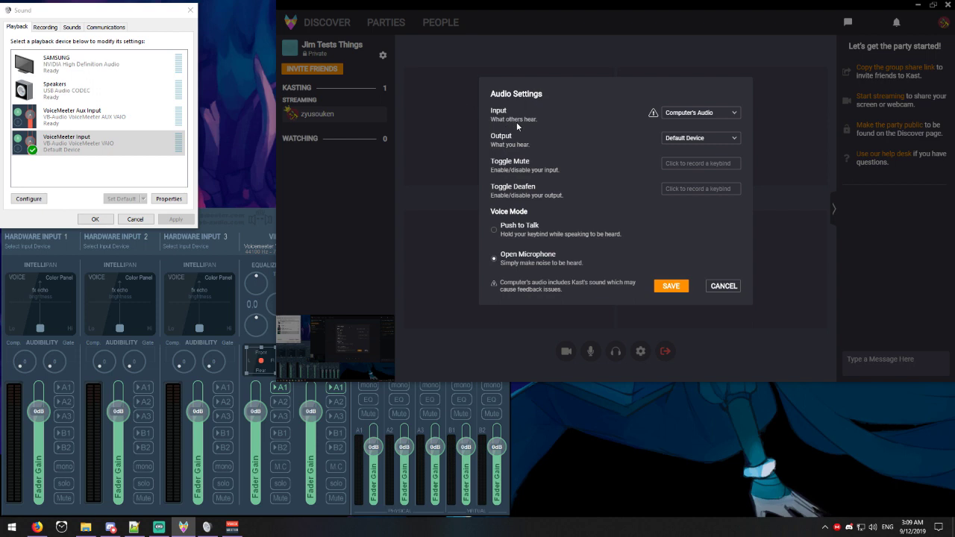
click(688, 114)
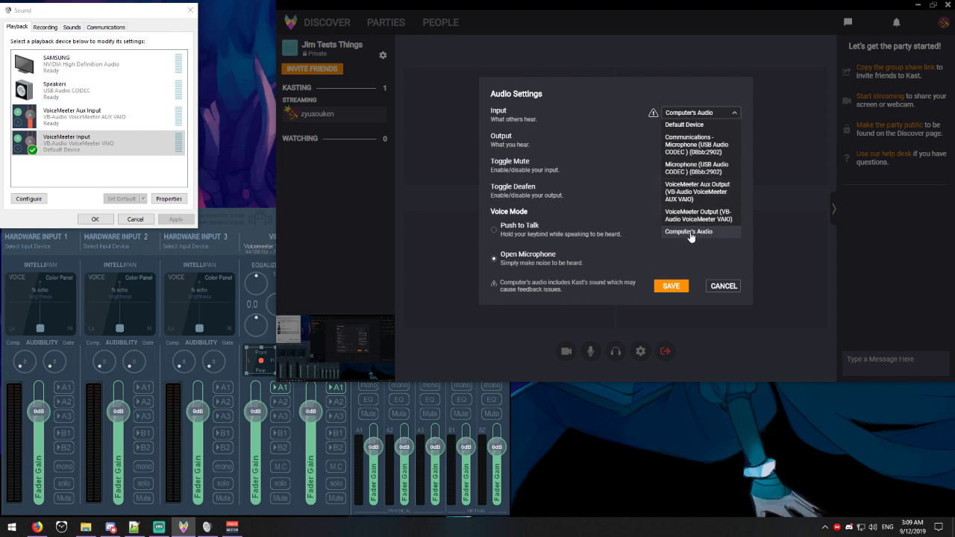
click(689, 233)
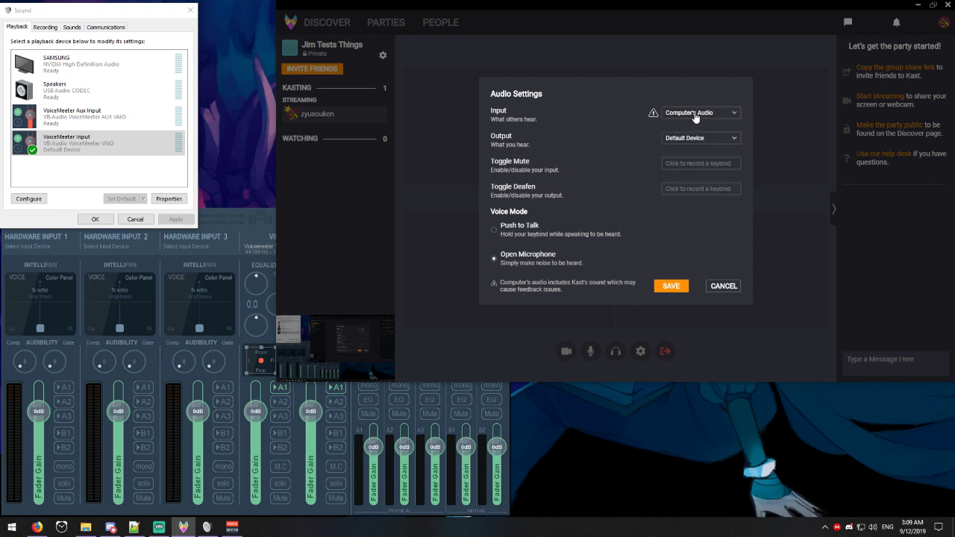
click(695, 117)
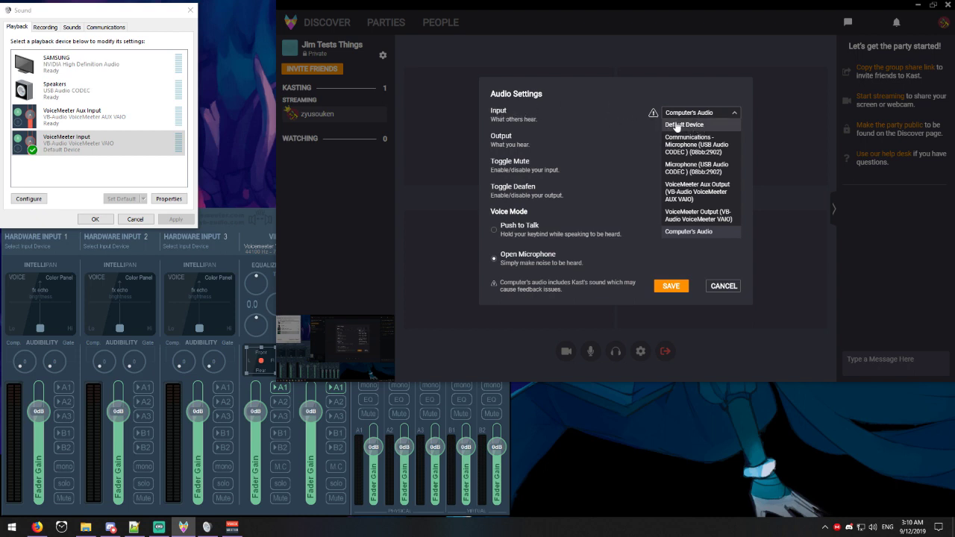
click(690, 233)
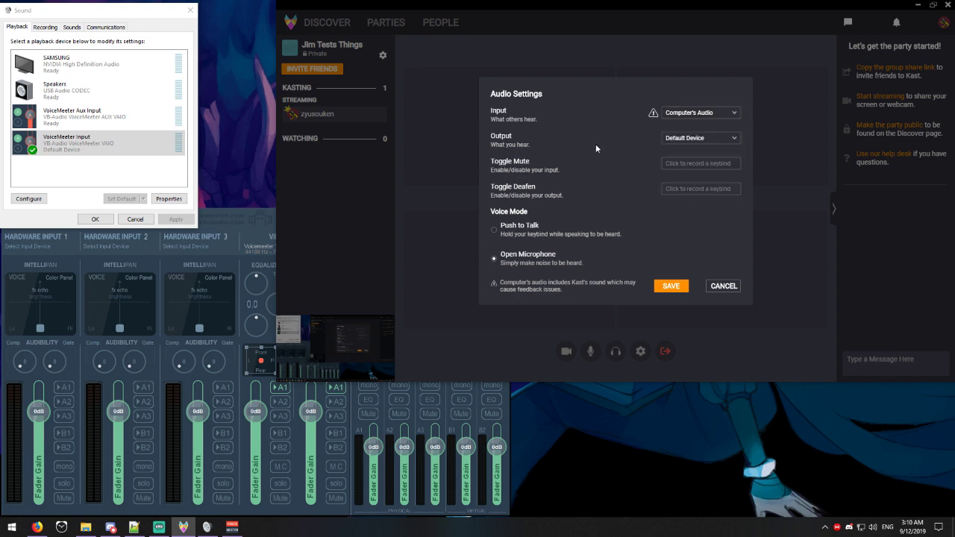
click(669, 287)
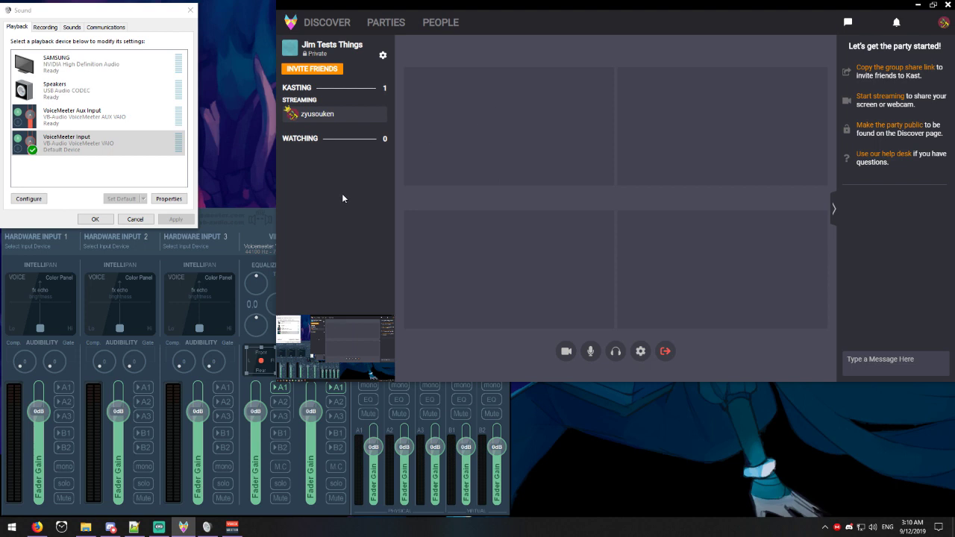
Step: Switch to Discord and toggle the microphone mute while comparing the VoiceMeeter Input and VoiceMeeter Aux Input playback meters
click(105, 145)
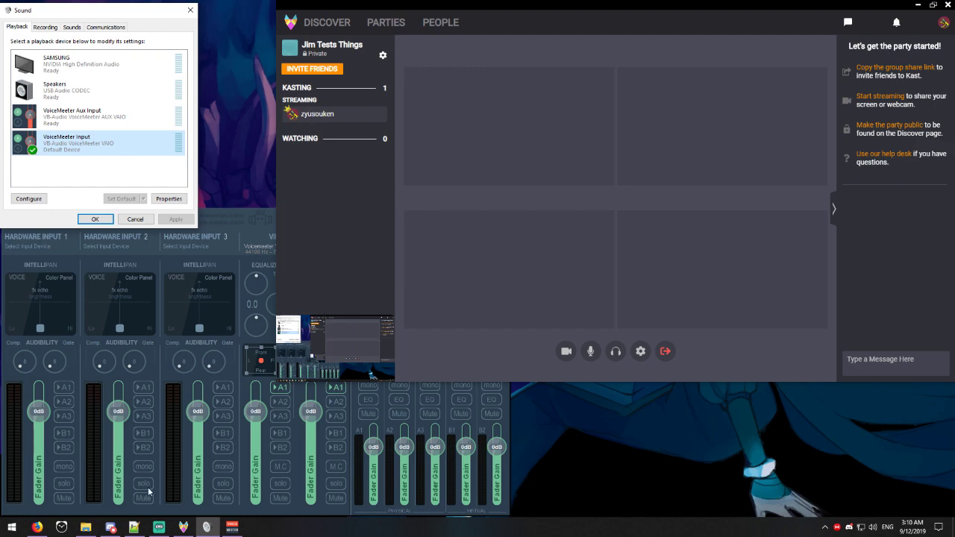
click(110, 527)
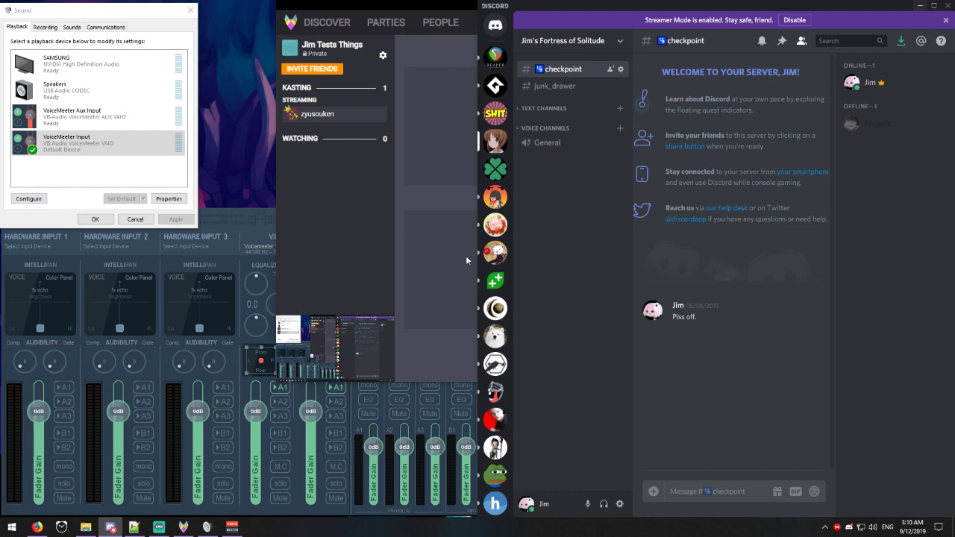
click(591, 505)
click(591, 505)
click(590, 505)
click(120, 112)
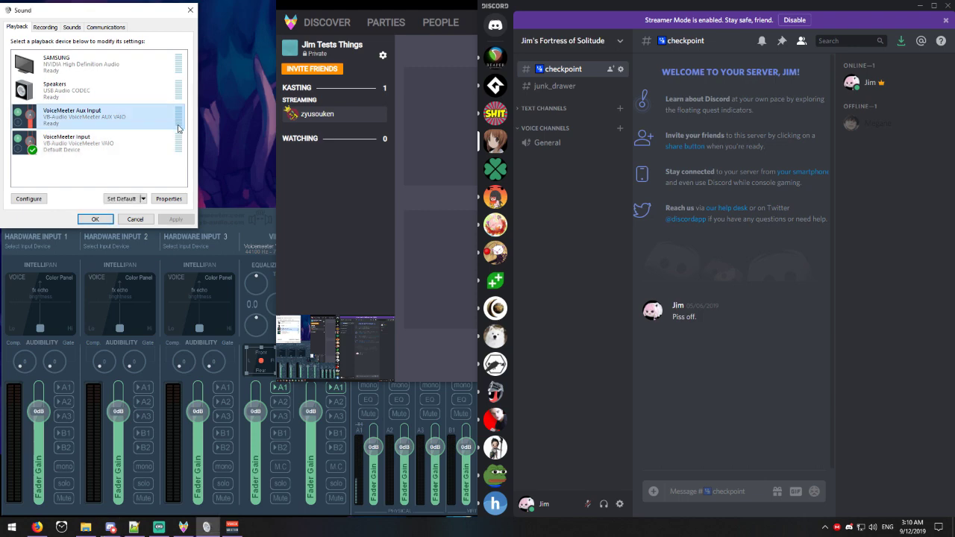
Step: Bring VoiceMeeter forward, close the stray new Firefox tab, and toggle Discord's microphone mute again to watch the Aux Input meters
click(250, 220)
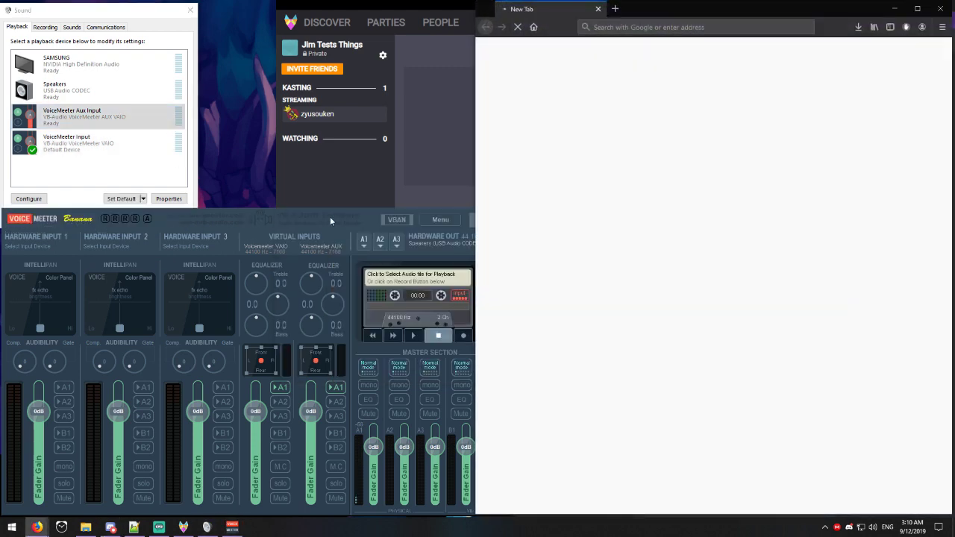
middle_click(530, 9)
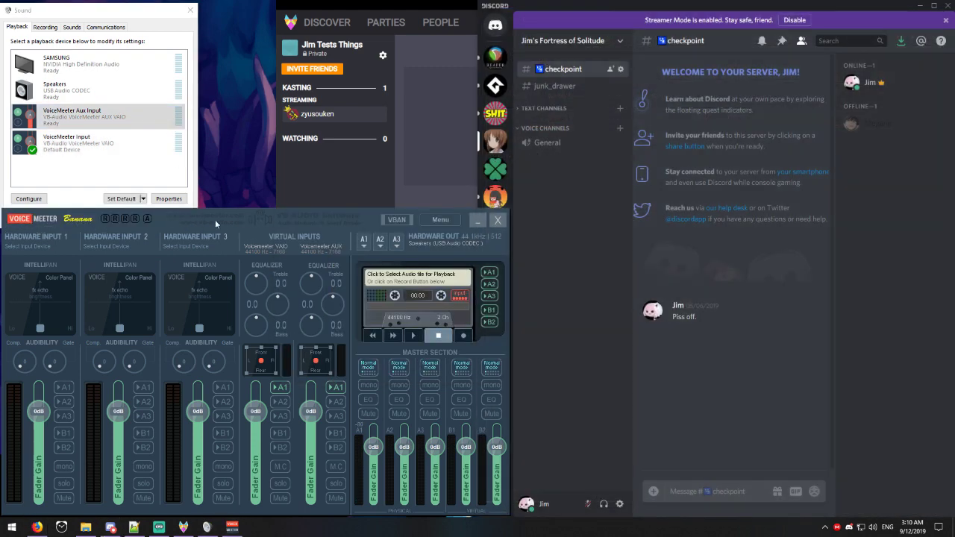
click(119, 117)
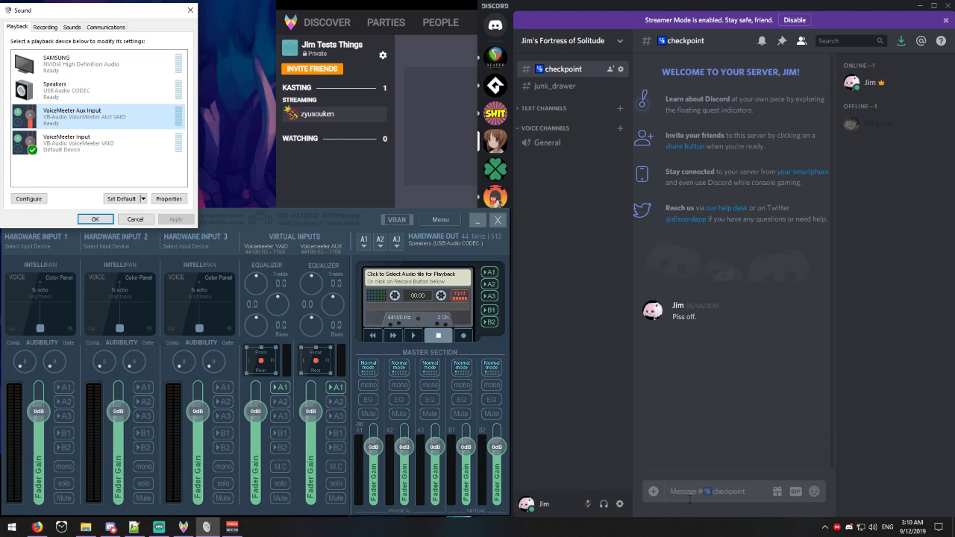
click(588, 505)
click(589, 504)
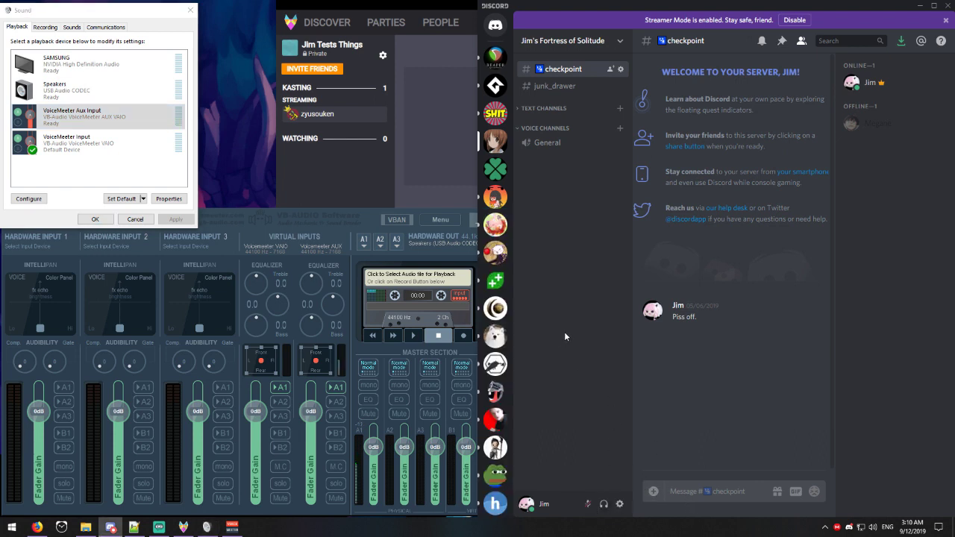
Step: Arrange the Kast and Firefox windows side by side with the mixer and play the YouTube video to check whether Kast picks it up
click(290, 117)
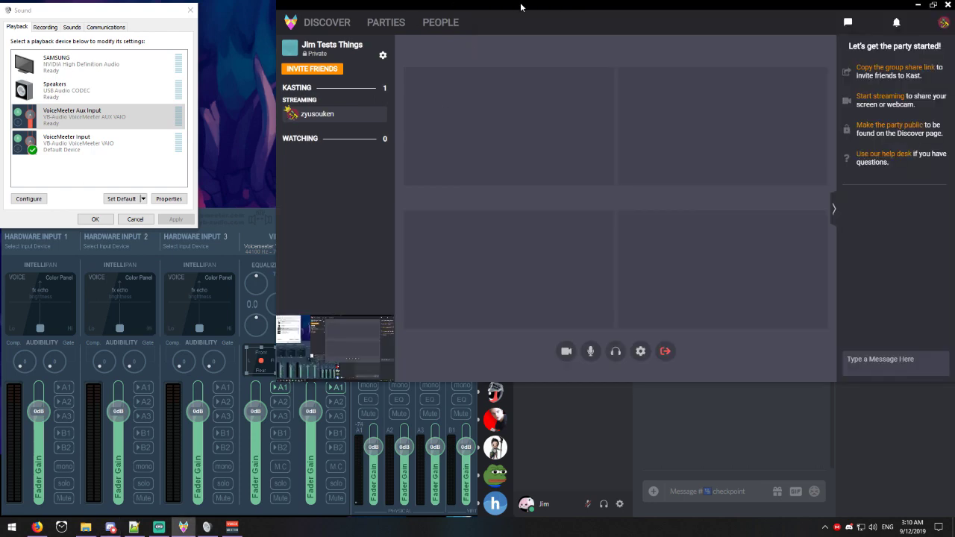
mouse_move(518, 10)
mouse_down()
mouse_move(249, 10)
mouse_move(398, 43)
mouse_move(443, 18)
mouse_move(434, 5)
mouse_move(537, 11)
mouse_up()
click(36, 527)
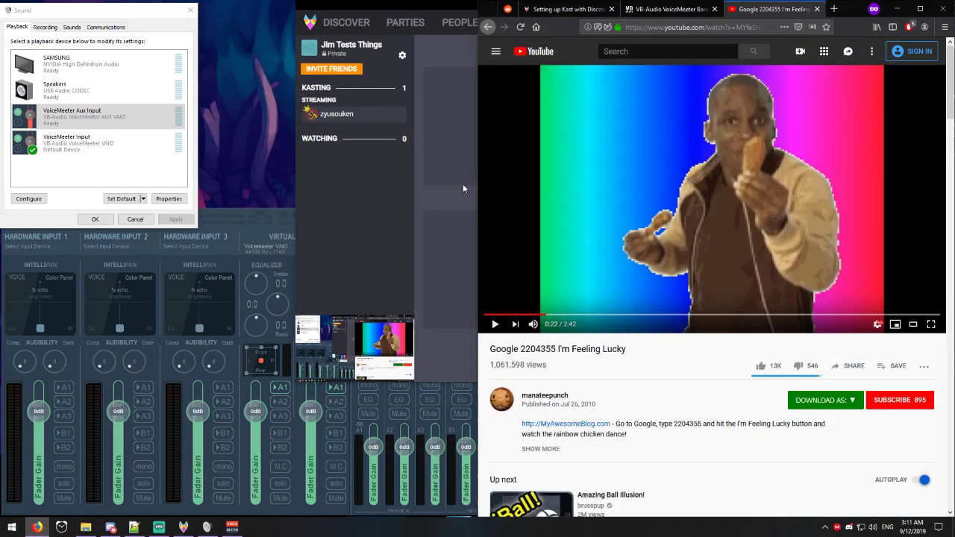
drag(858, 13, 857, 272)
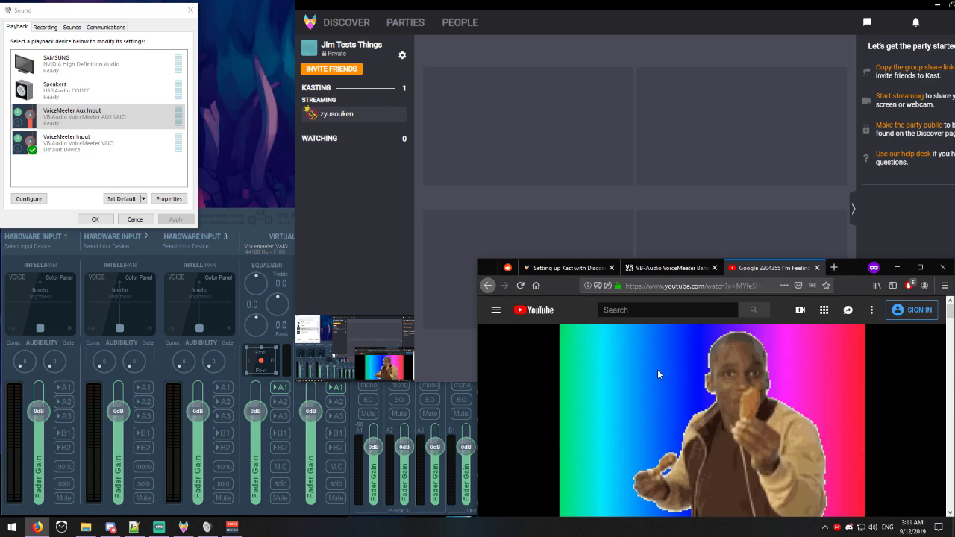
click(180, 117)
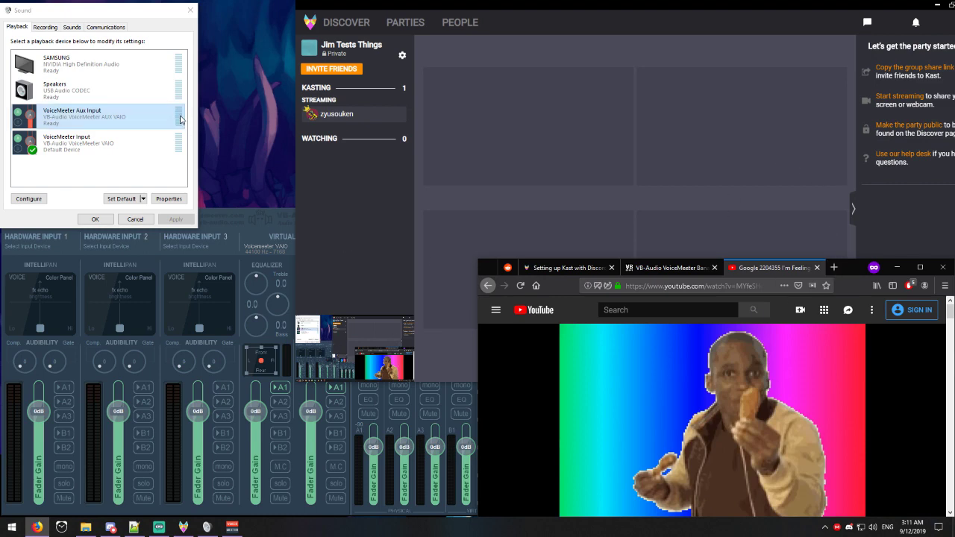
click(280, 370)
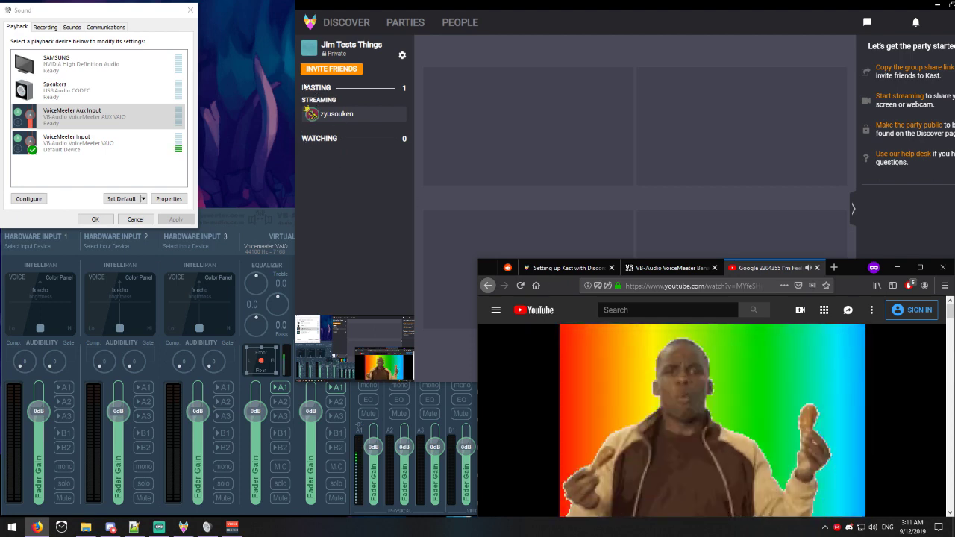
Step: Pause the YouTube video and close both Kast and VoiceMeeter Banana
key(space)
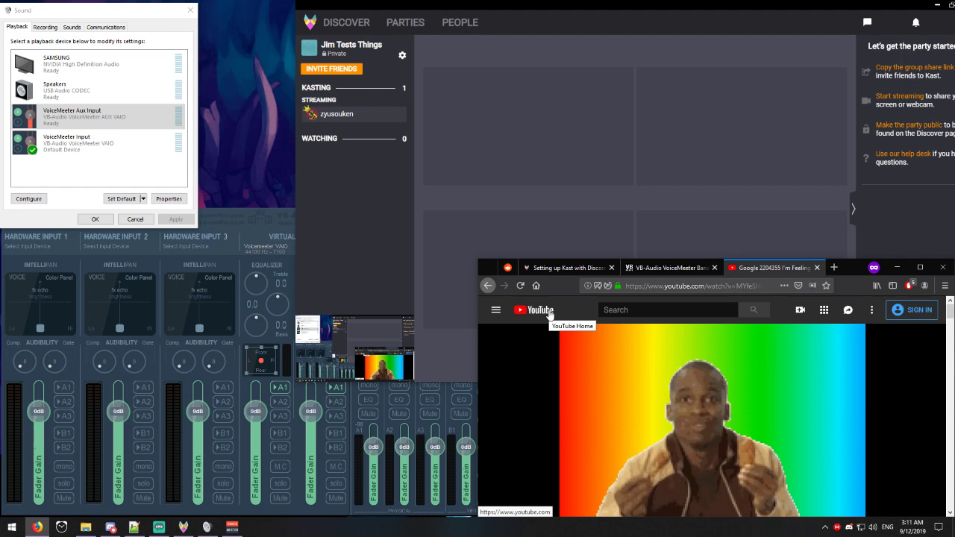
click(235, 180)
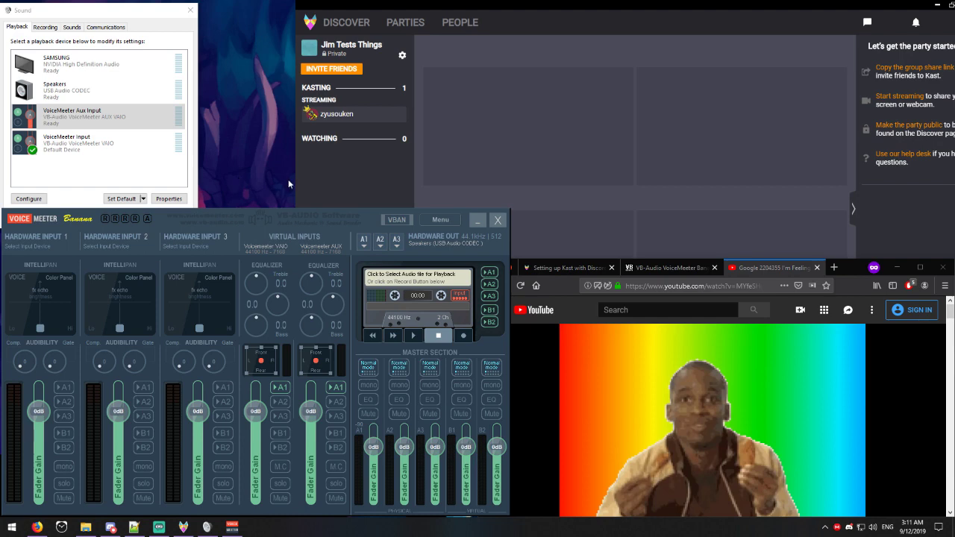
click(897, 11)
click(892, 10)
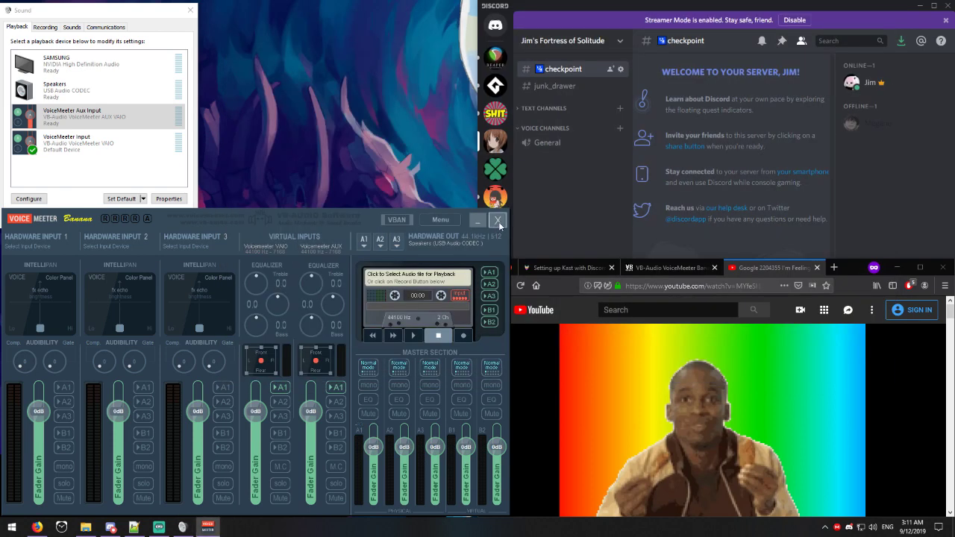
click(499, 223)
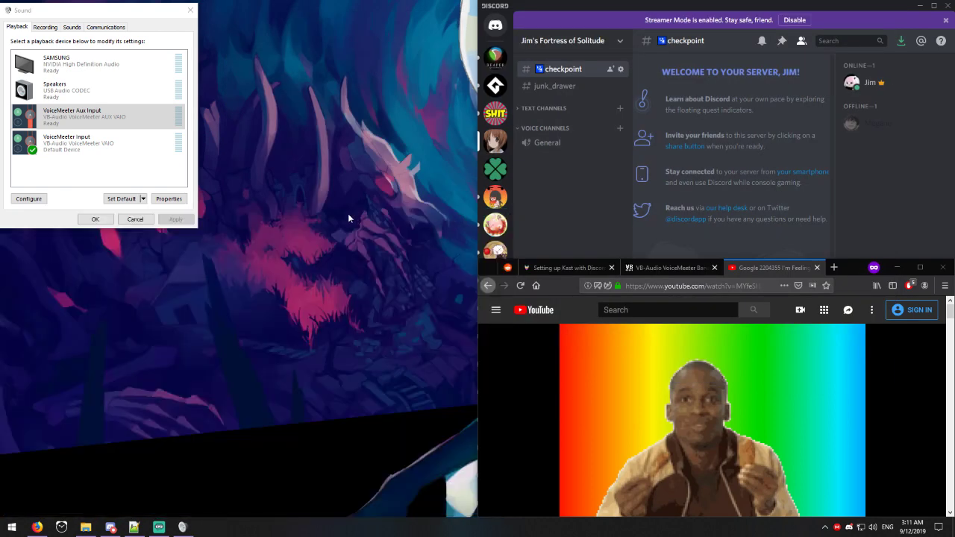
Step: Make Speakers (USB Audio CODEC) the default Windows playback device
click(21, 30)
click(67, 97)
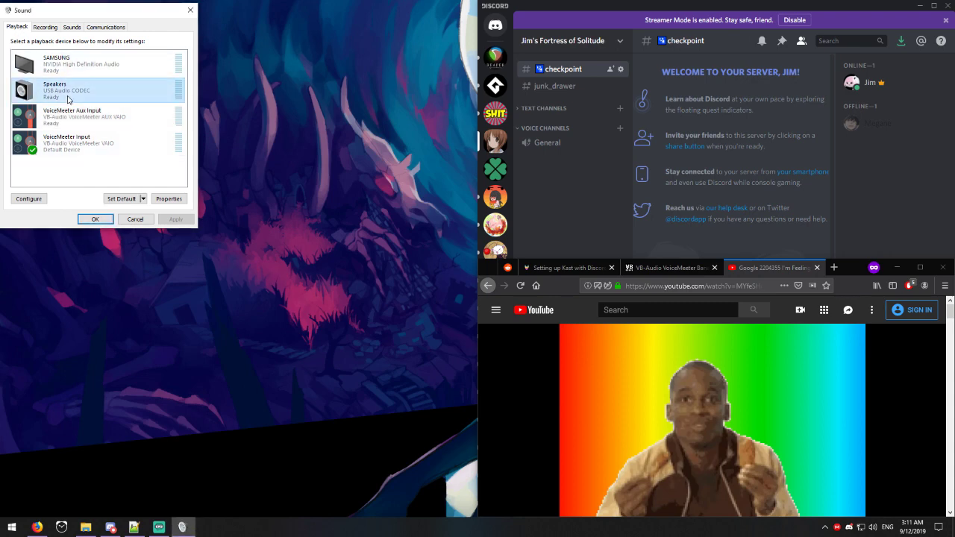
click(121, 199)
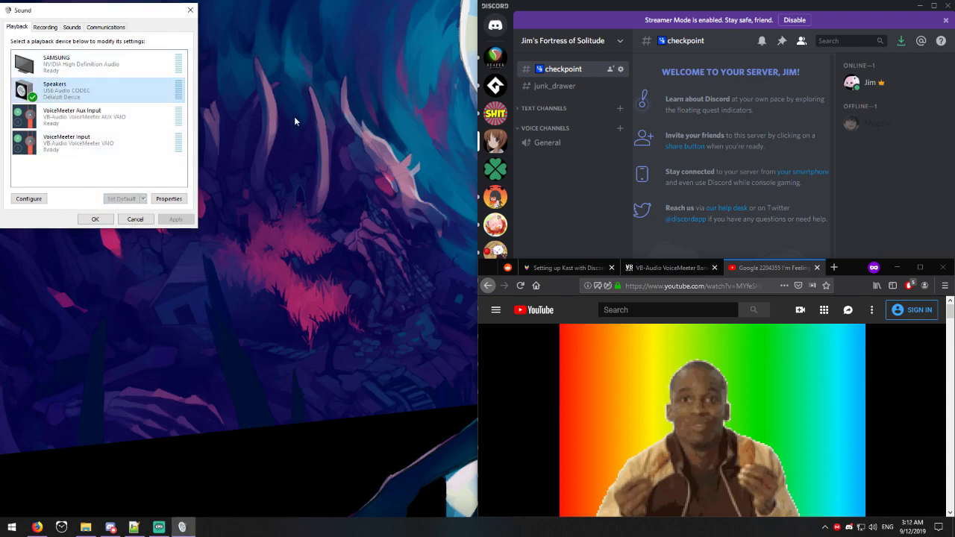
Step: Switch to Discord, set its voice output device to Speakers (USB Audio CODEC), and snap its window back to half the screen
key(alt+Tab)
key(super+Up)
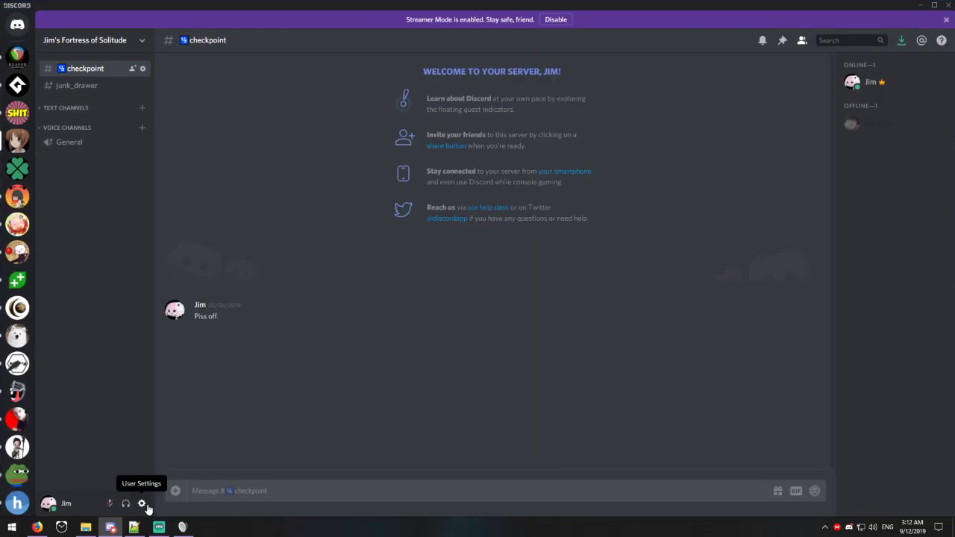
click(141, 503)
click(294, 209)
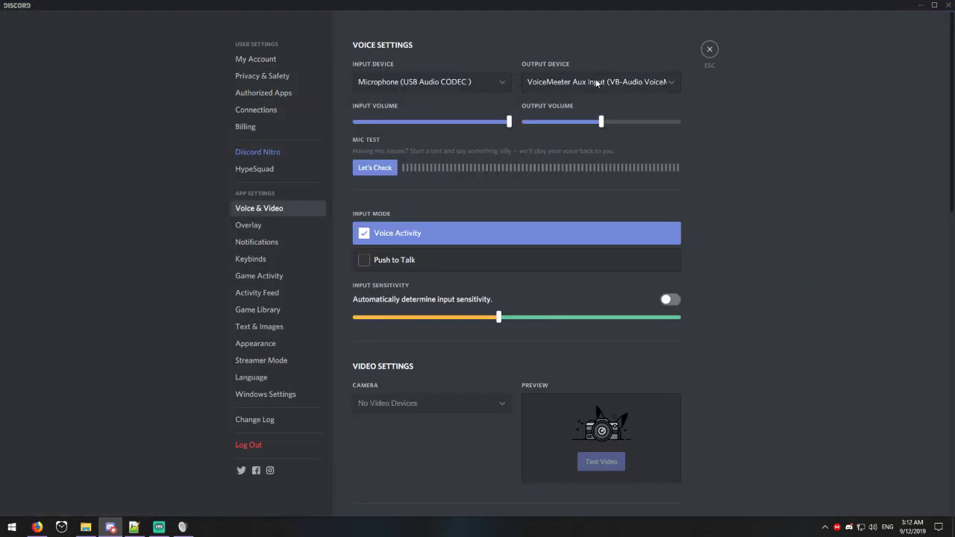
click(597, 83)
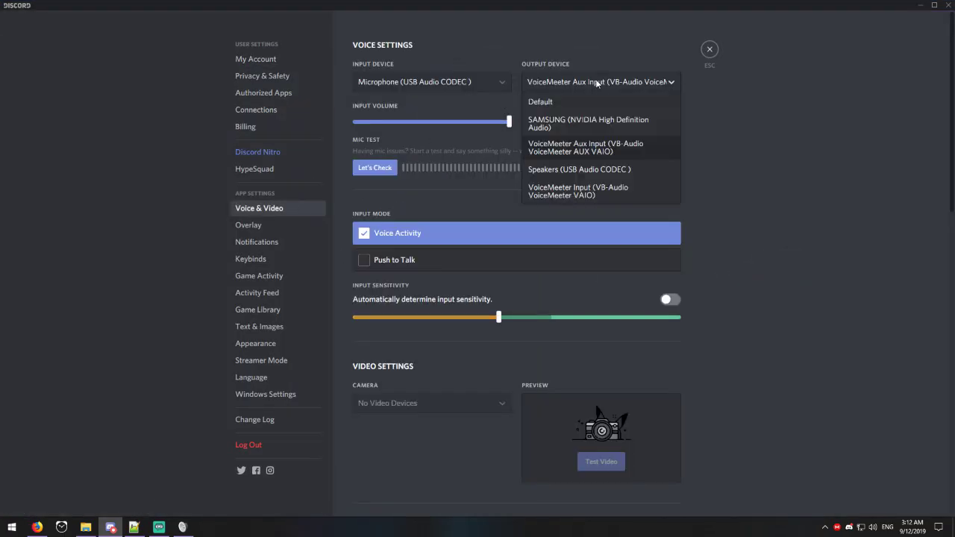
click(599, 169)
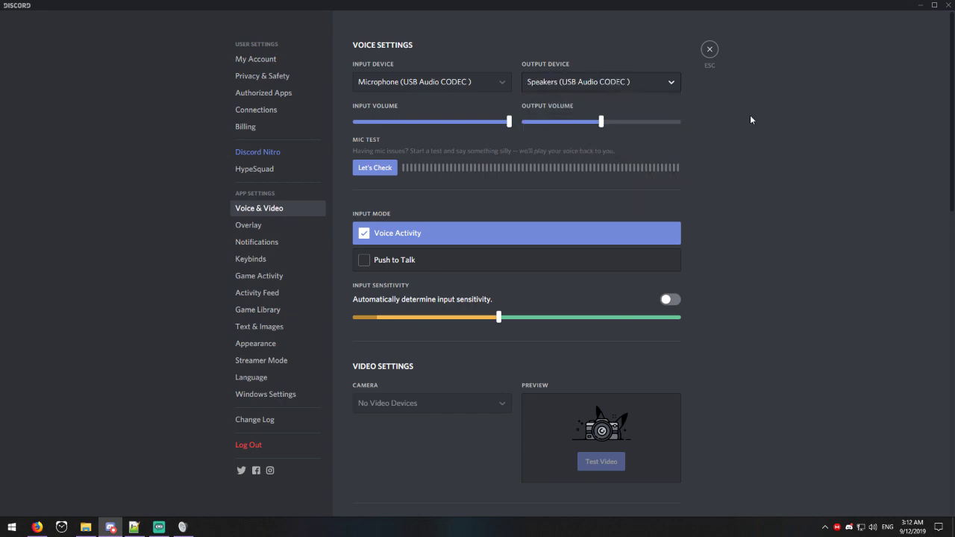
click(710, 50)
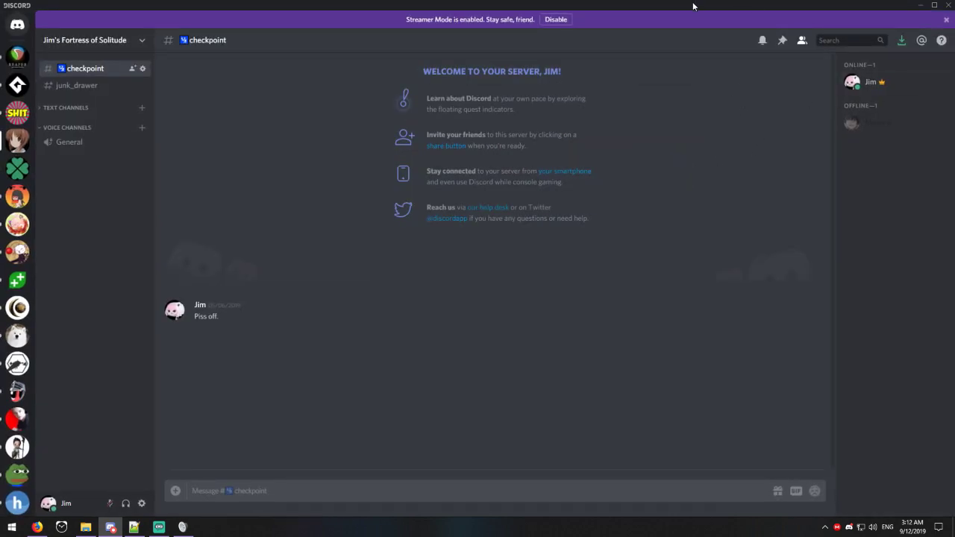
key(super+Right)
click(385, 39)
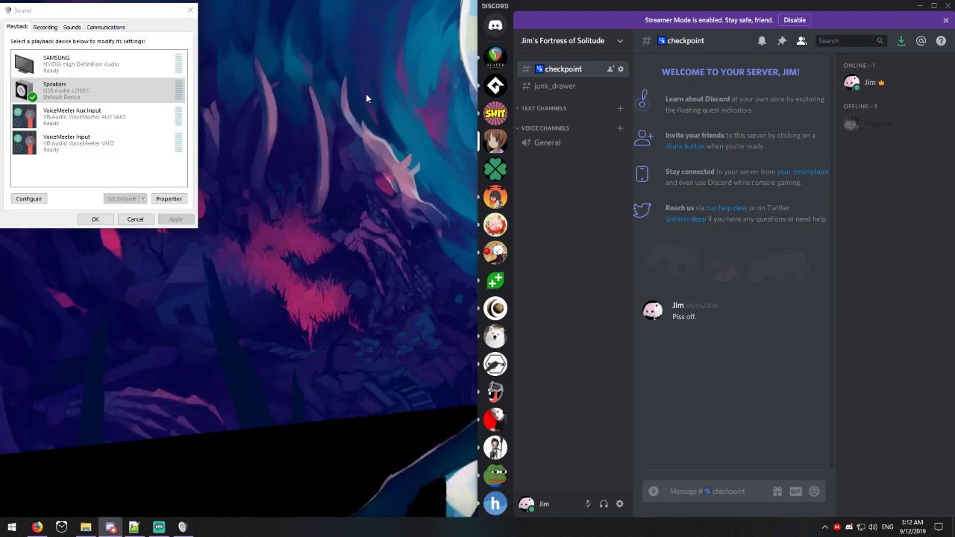